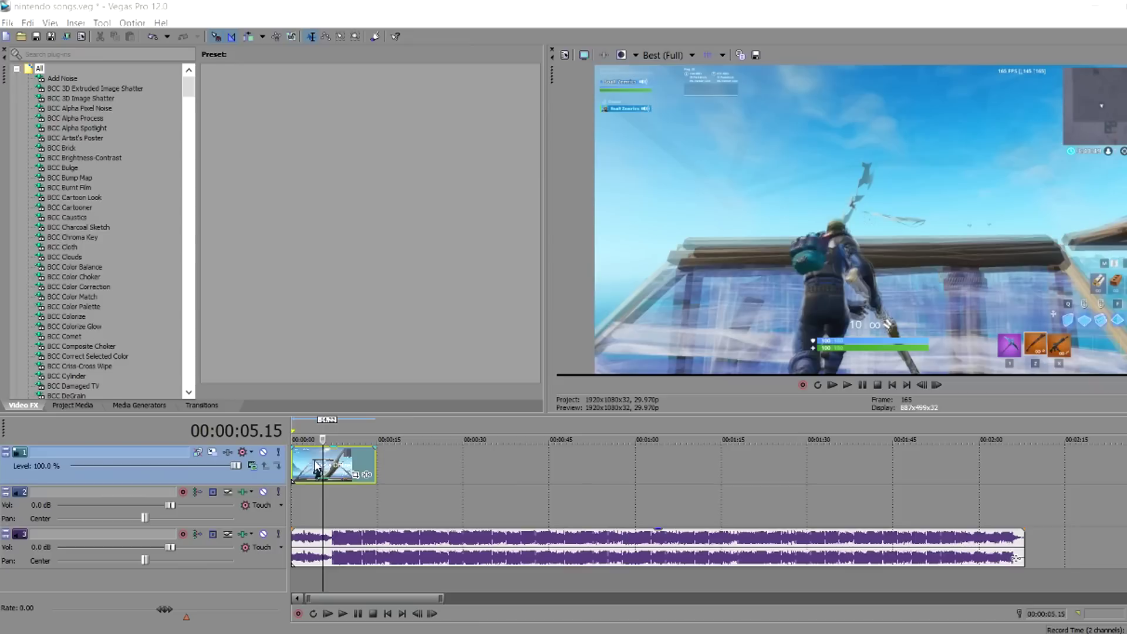
Disable resample in the properties of the gameplay clip at the start of the timeline
click(351, 543)
click(312, 541)
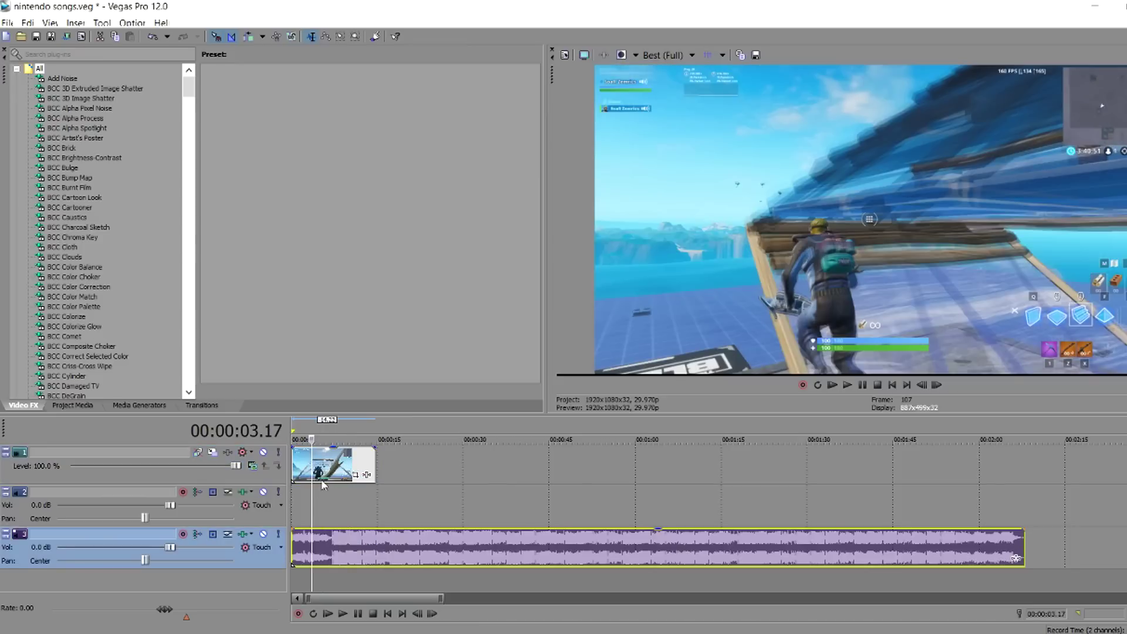
right_click(333, 465)
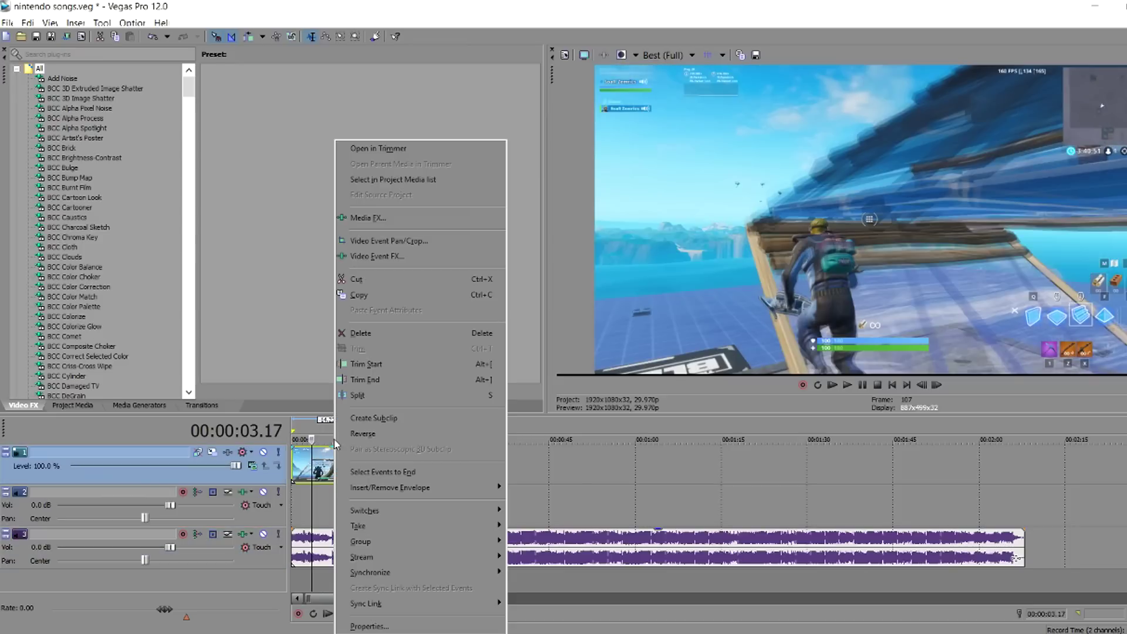
click(366, 626)
click(482, 260)
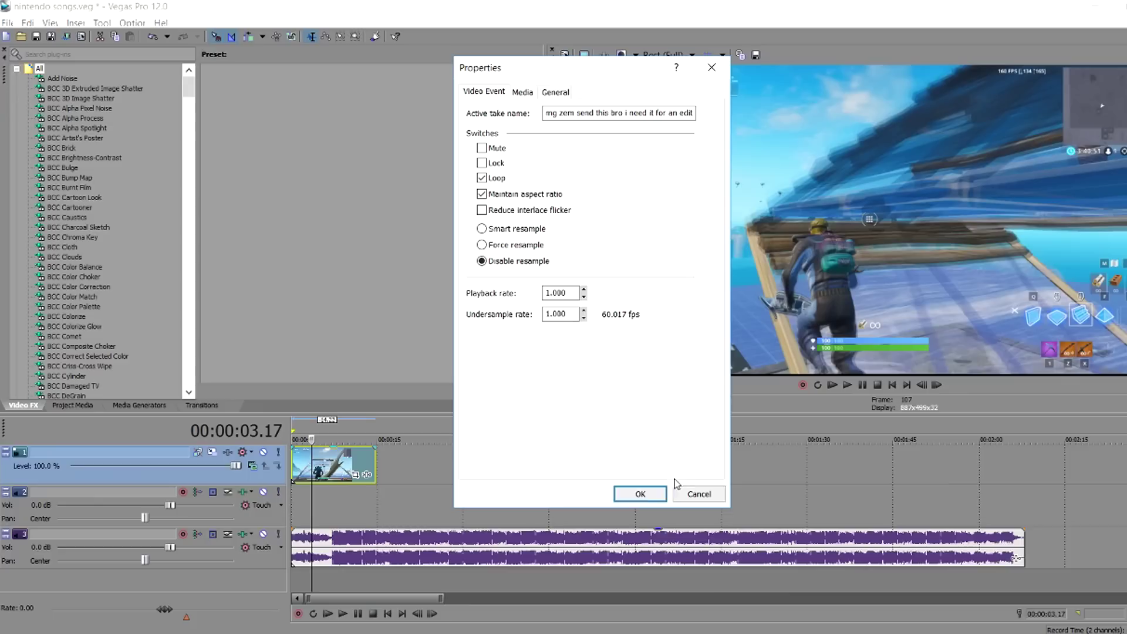
click(639, 493)
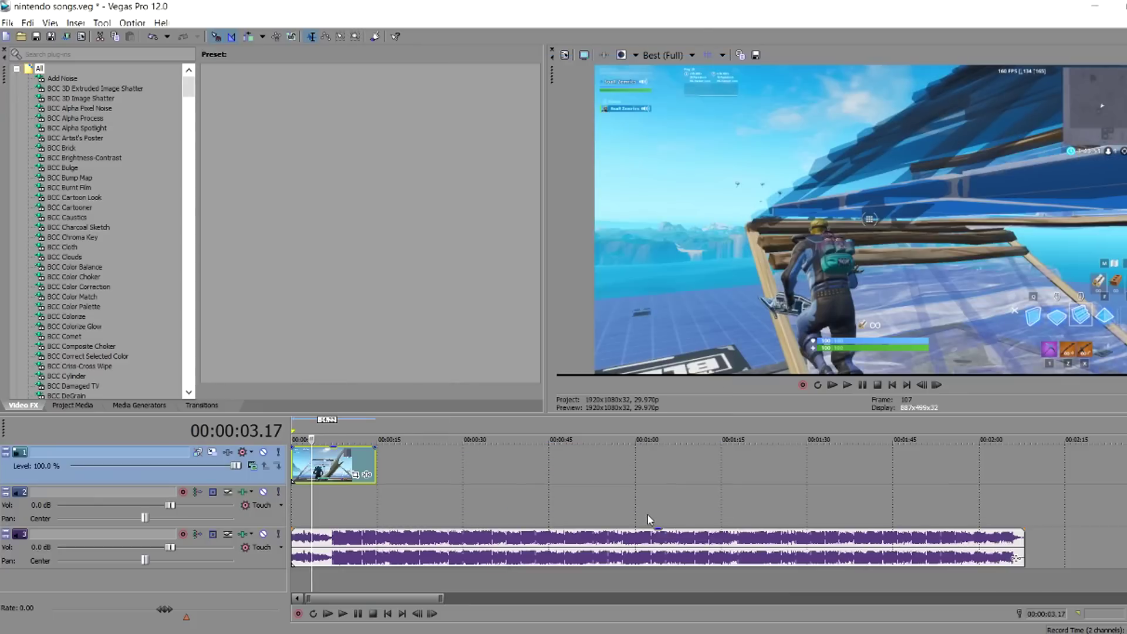
Apply the S_Shake effect with the FORT preset to the gameplay clip, with amplitude 0.140 and frequency 0.50
key(Home)
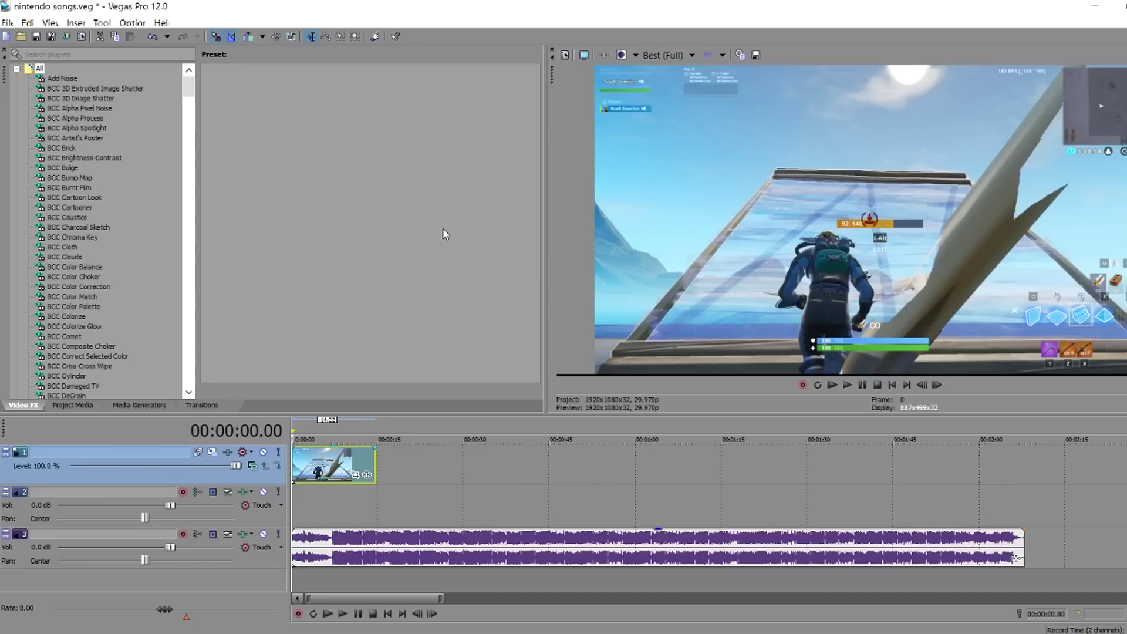
click(324, 473)
click(863, 385)
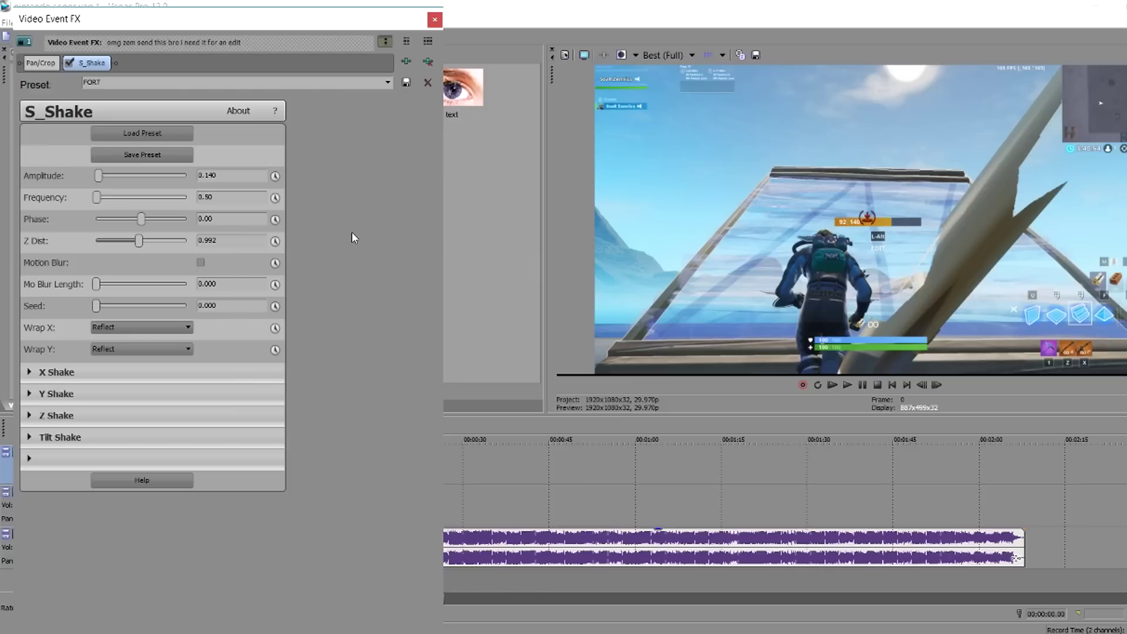
click(223, 198)
click(435, 20)
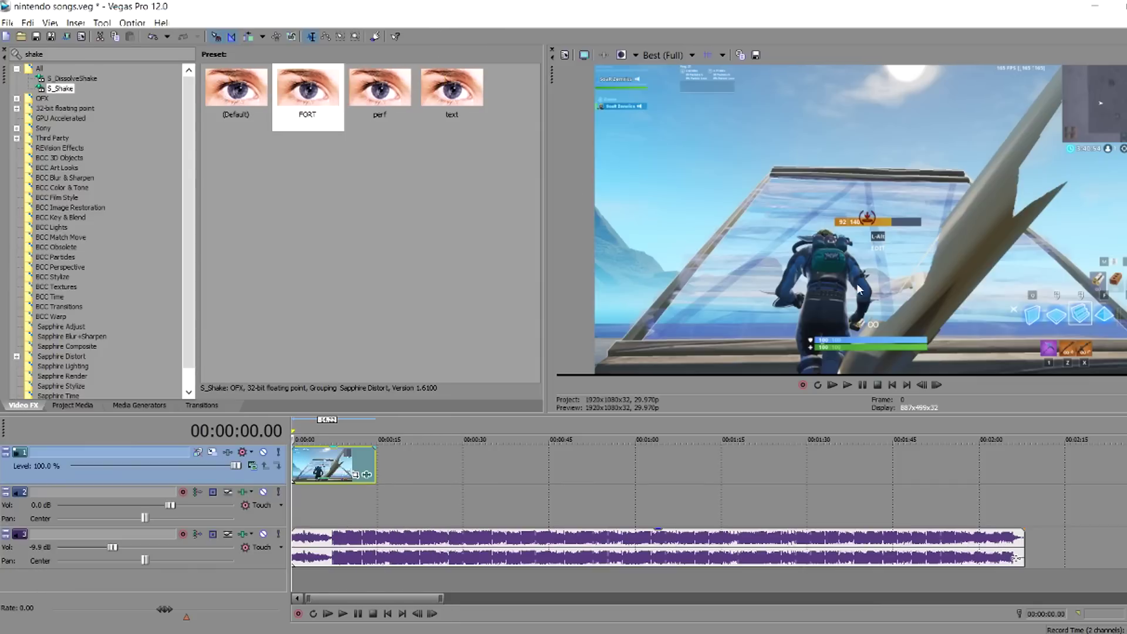
Preview the gameplay clip and apply Magic Bullet Looks to it with the "by deer" preset enabled
click(847, 385)
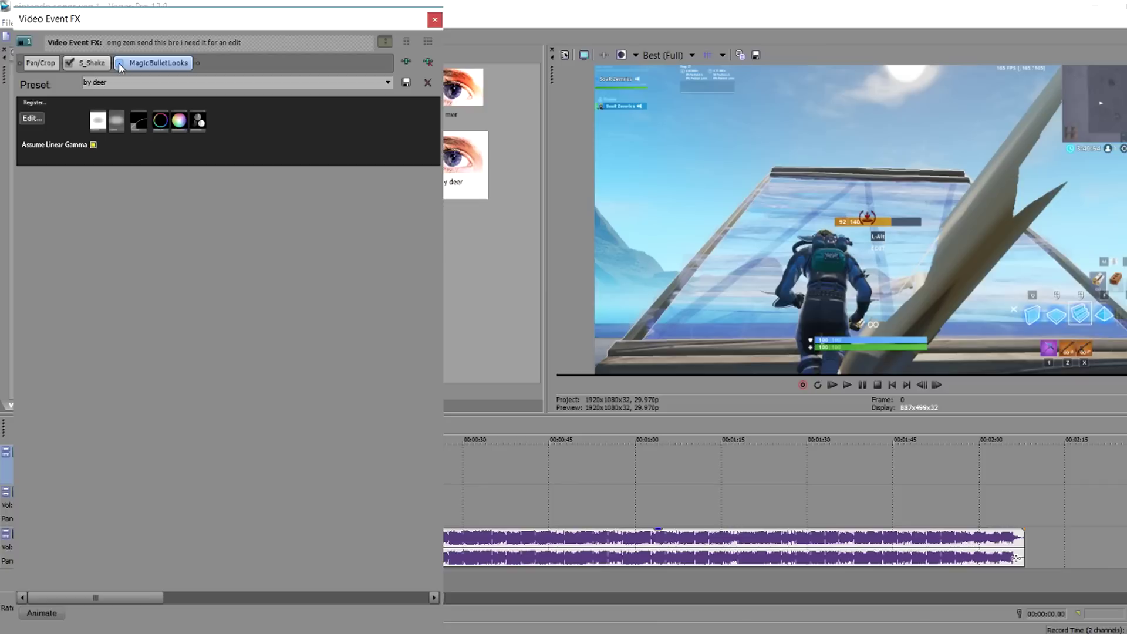
click(119, 63)
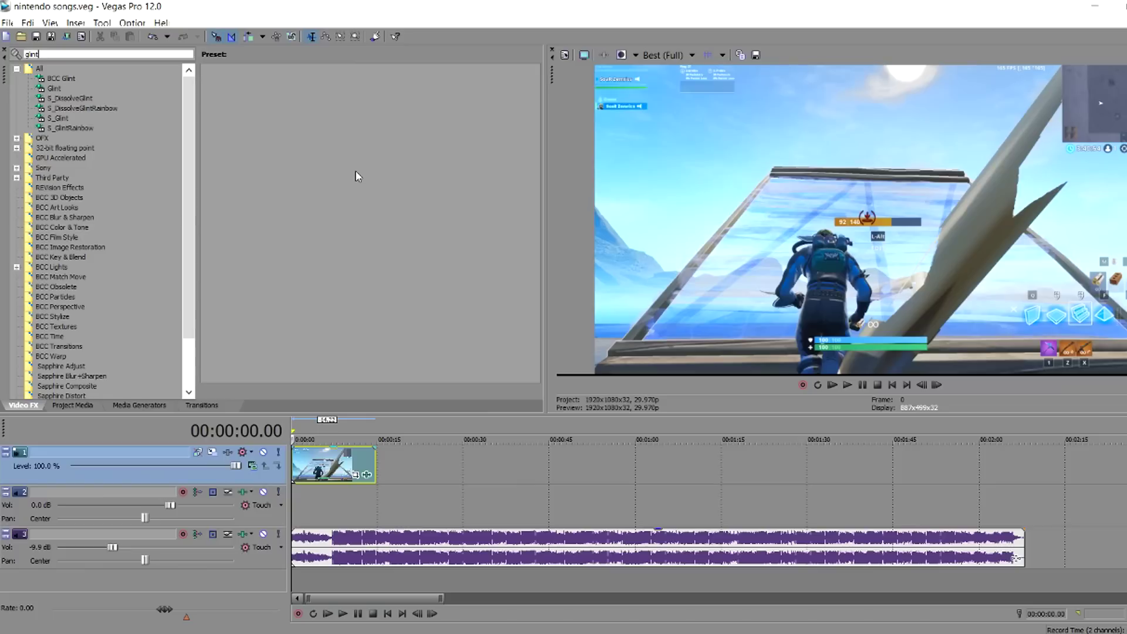
Add the S_Glint effect with preset "p" to the gameplay clip and set its Threshold to 0.995
drag(309, 91, 334, 461)
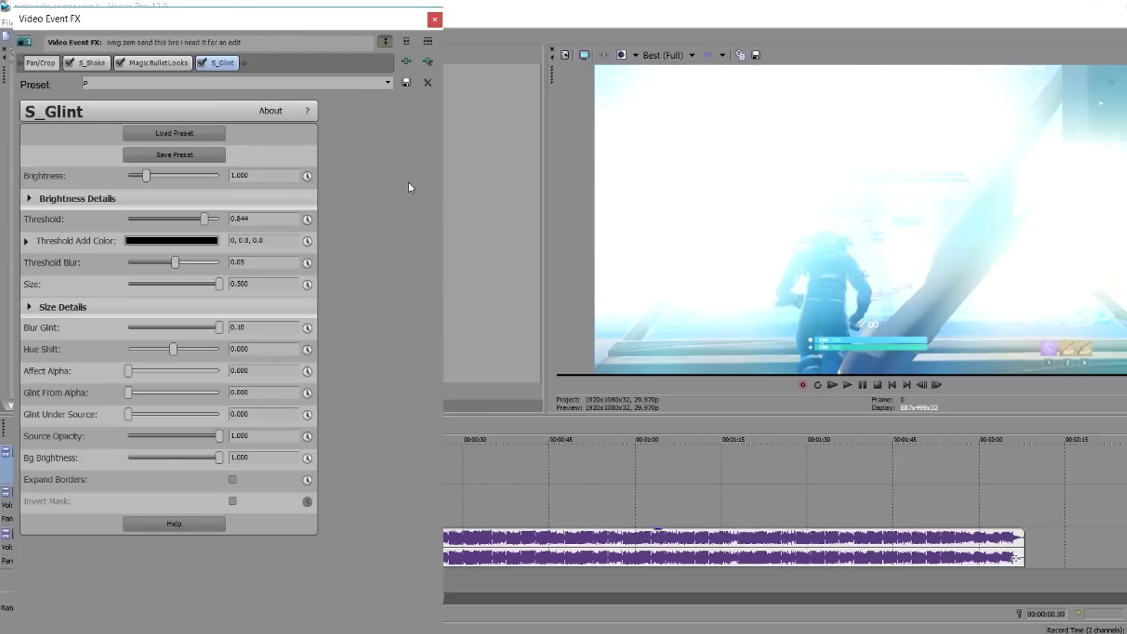
drag(207, 226, 221, 228)
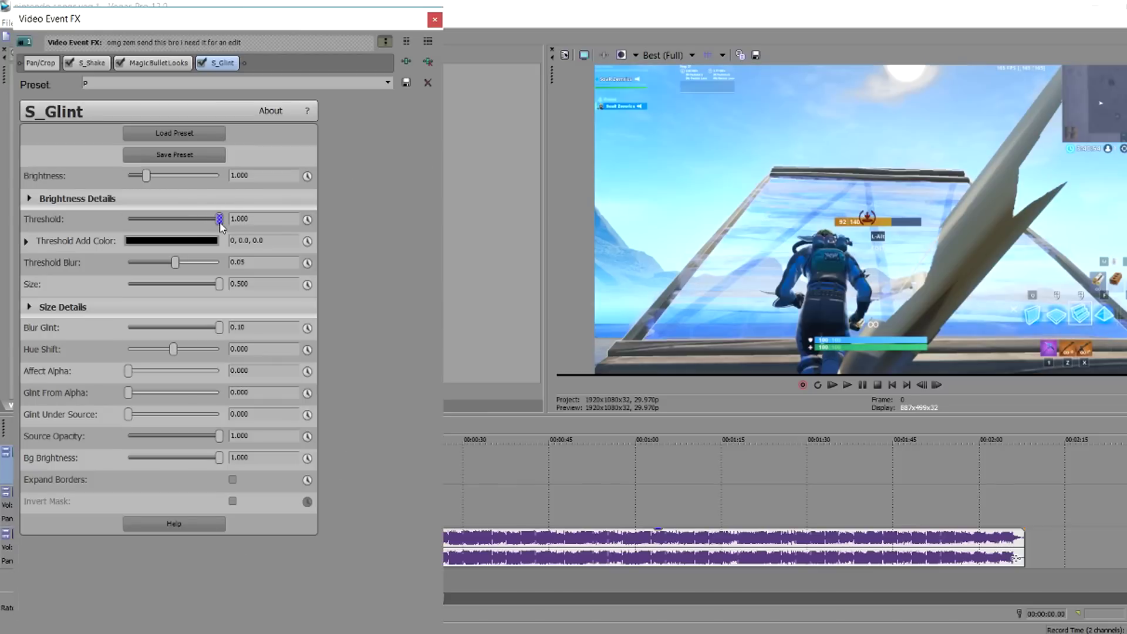
drag(221, 223, 220, 223)
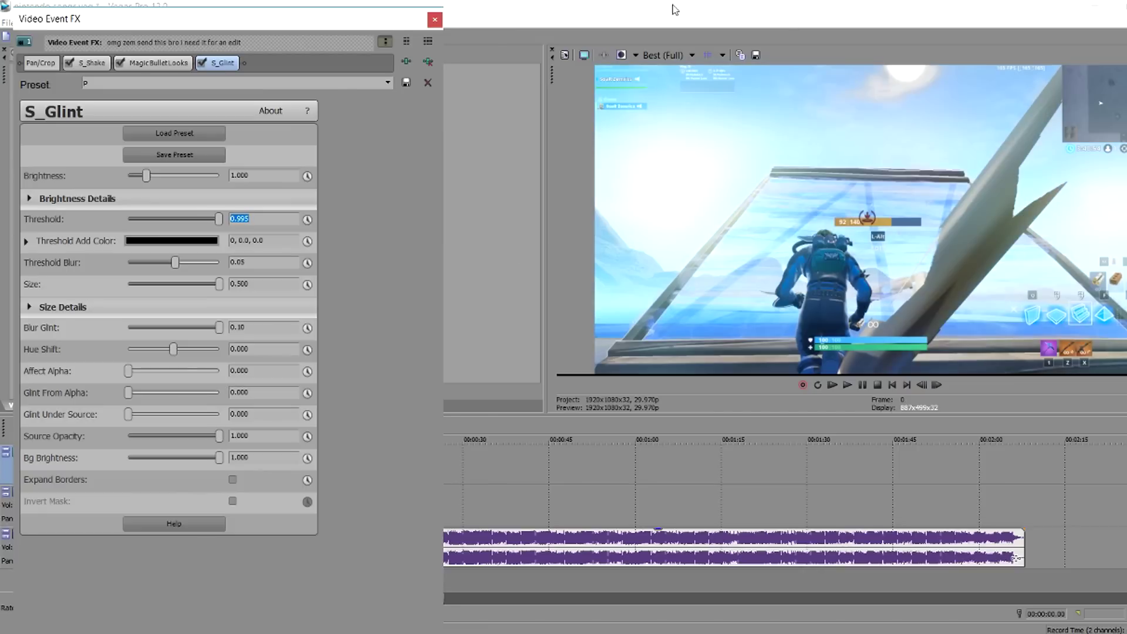
click(435, 19)
Play back the gameplay clip to examine the glow on the footage, pausing at several points
key(space)
click(861, 389)
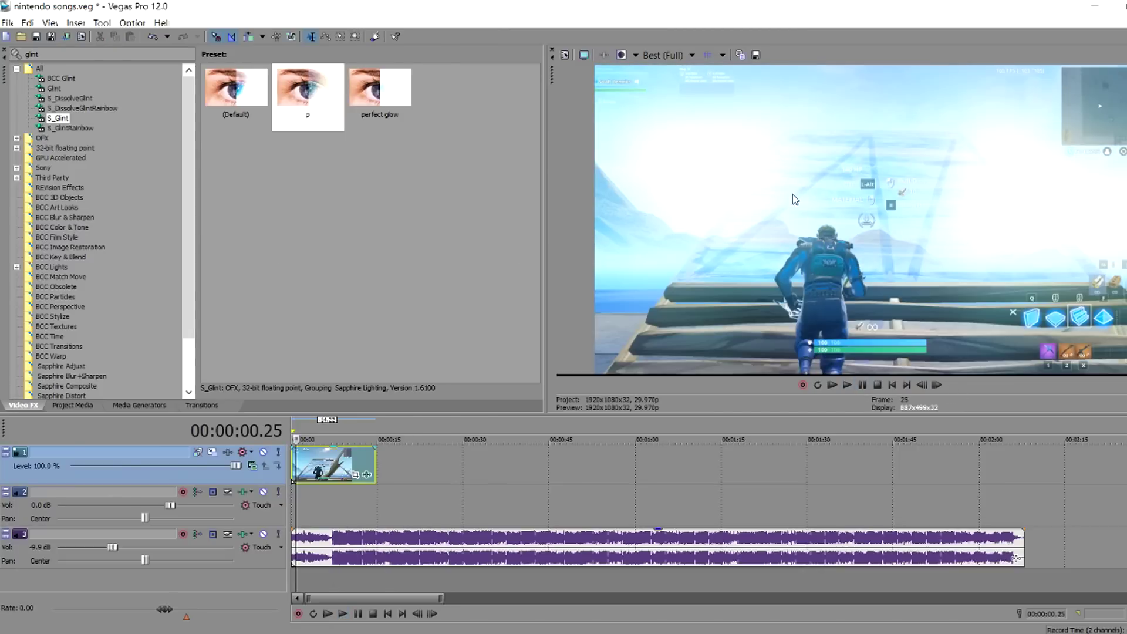
click(862, 386)
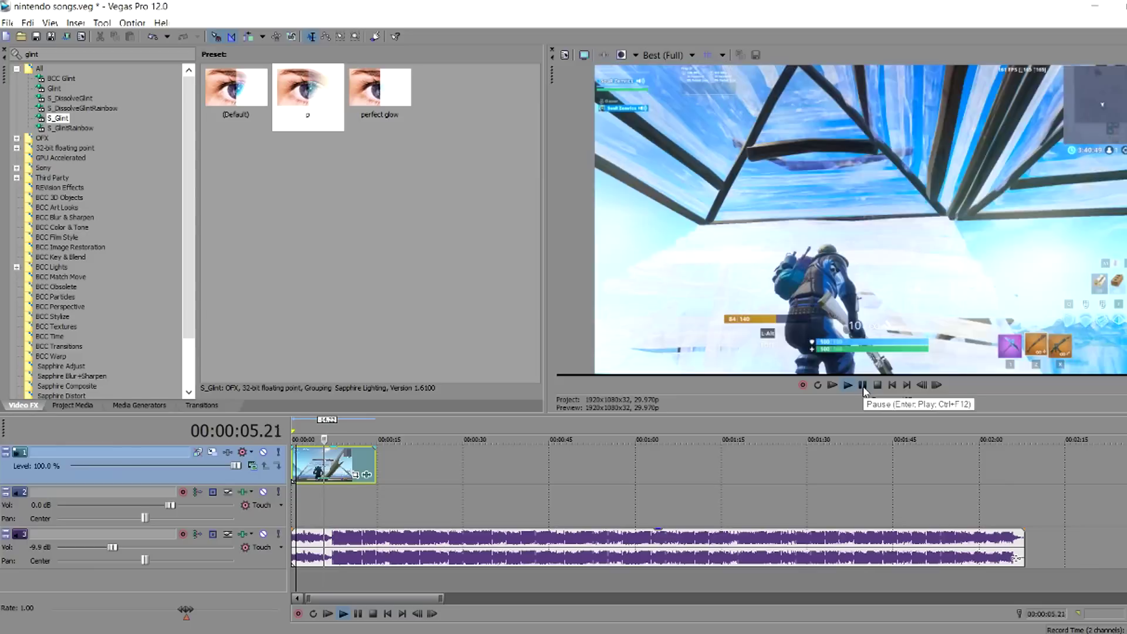
click(862, 385)
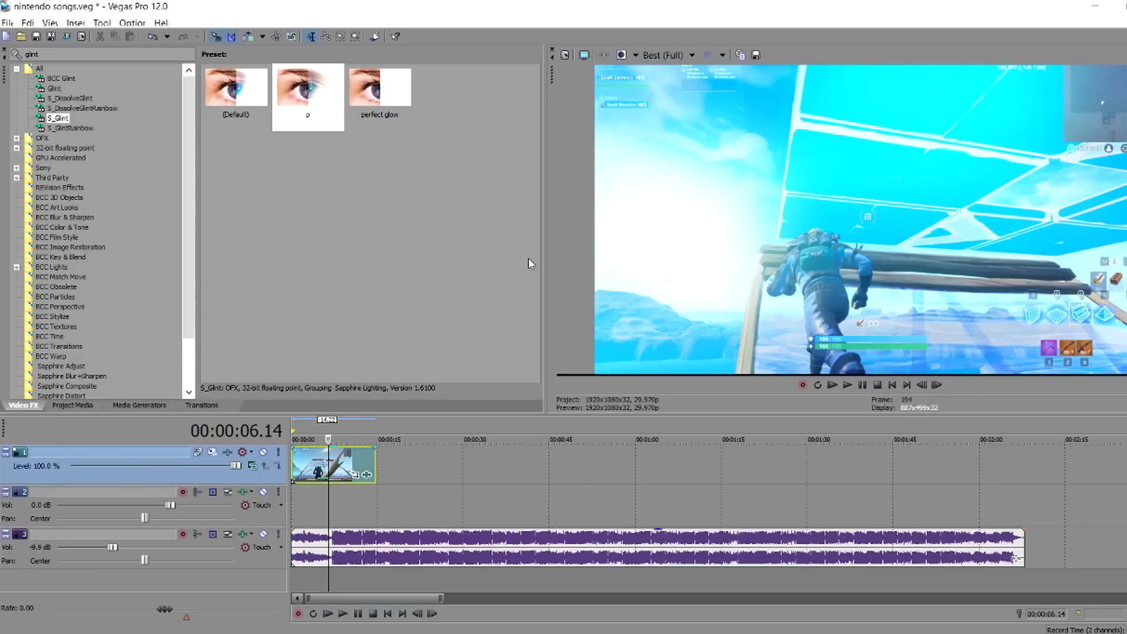
Find the RSMB motion blur effect and apply its "my settings" preset to the gameplay clip
drag(49, 55, 14, 56)
text(rsmb)
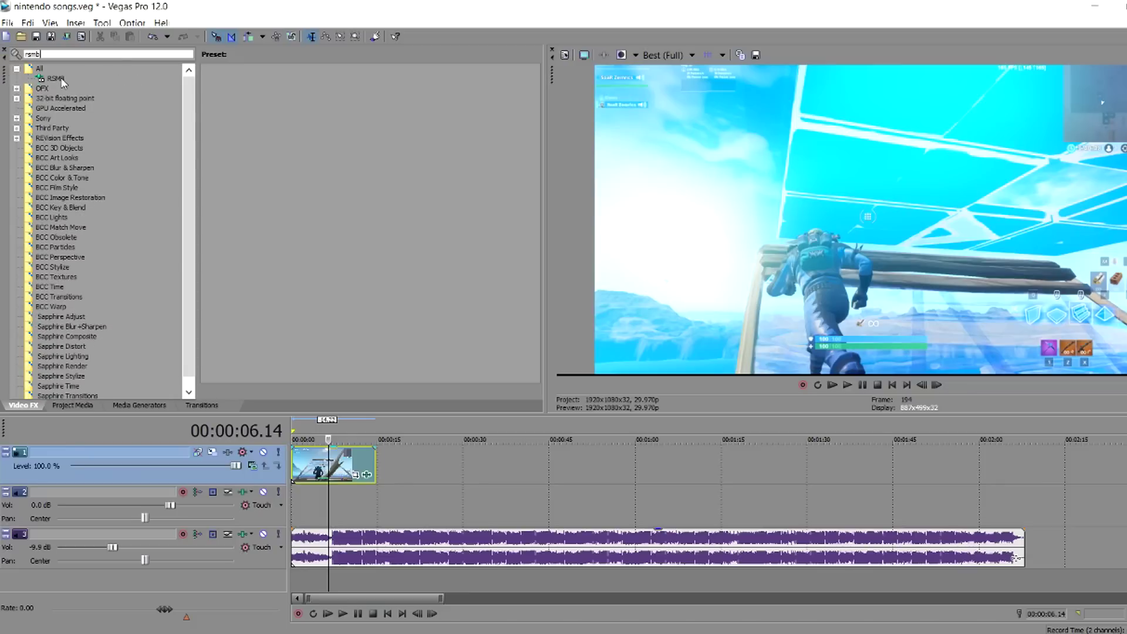
click(62, 80)
drag(308, 93, 346, 464)
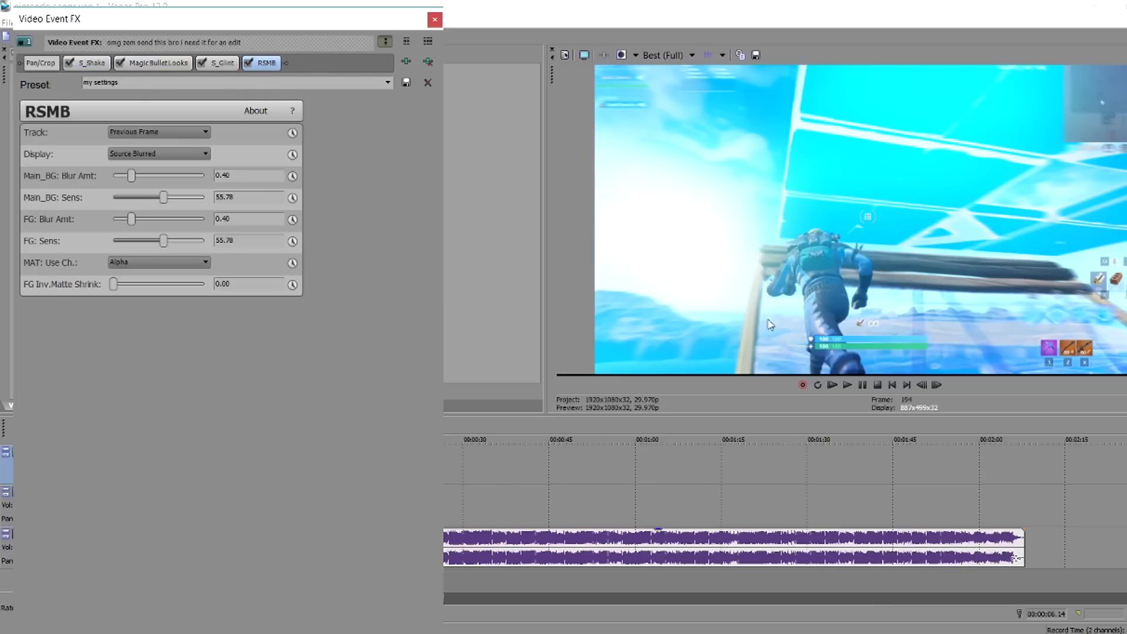
click(435, 20)
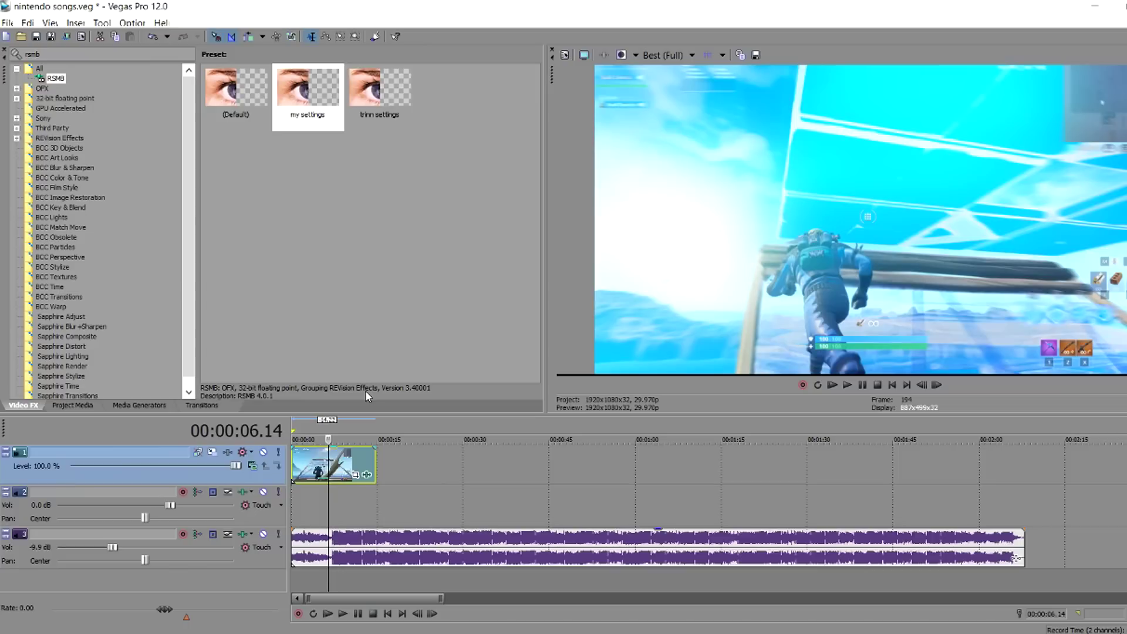
Set the S_Glint Threshold on the gameplay clip to 0.997 and keep RSMB enabled in its effect chain
click(355, 460)
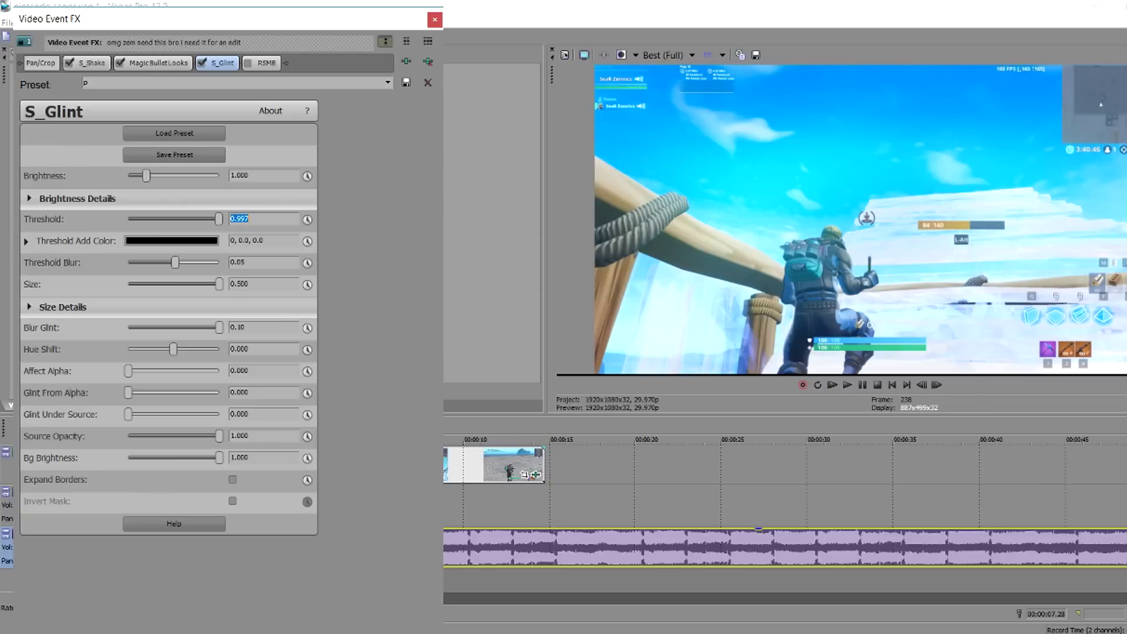
click(434, 19)
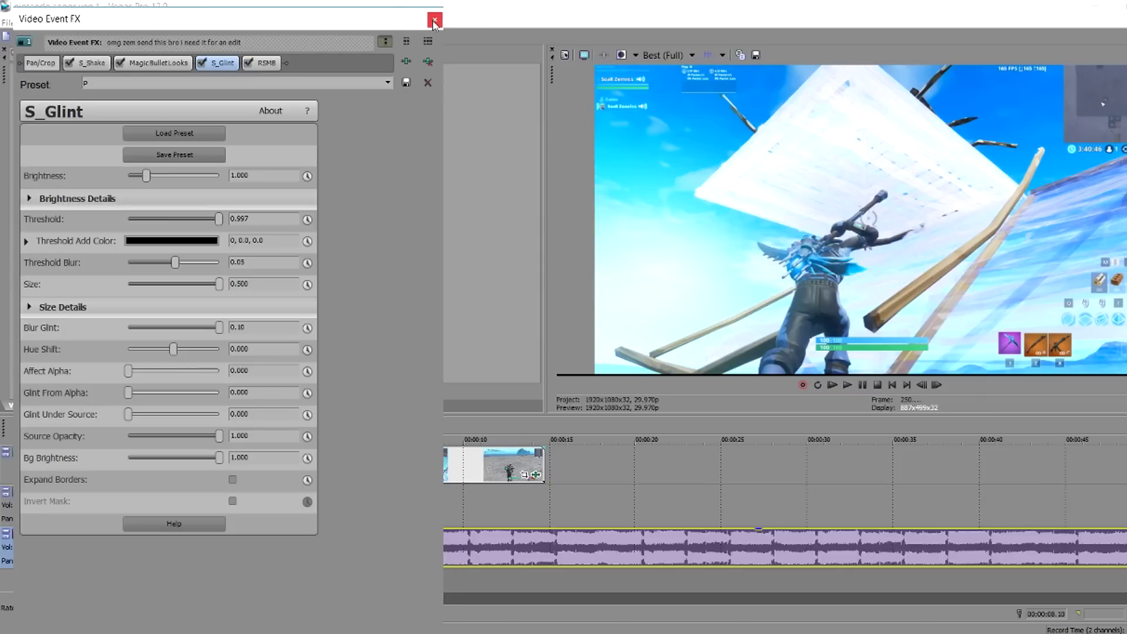
click(433, 23)
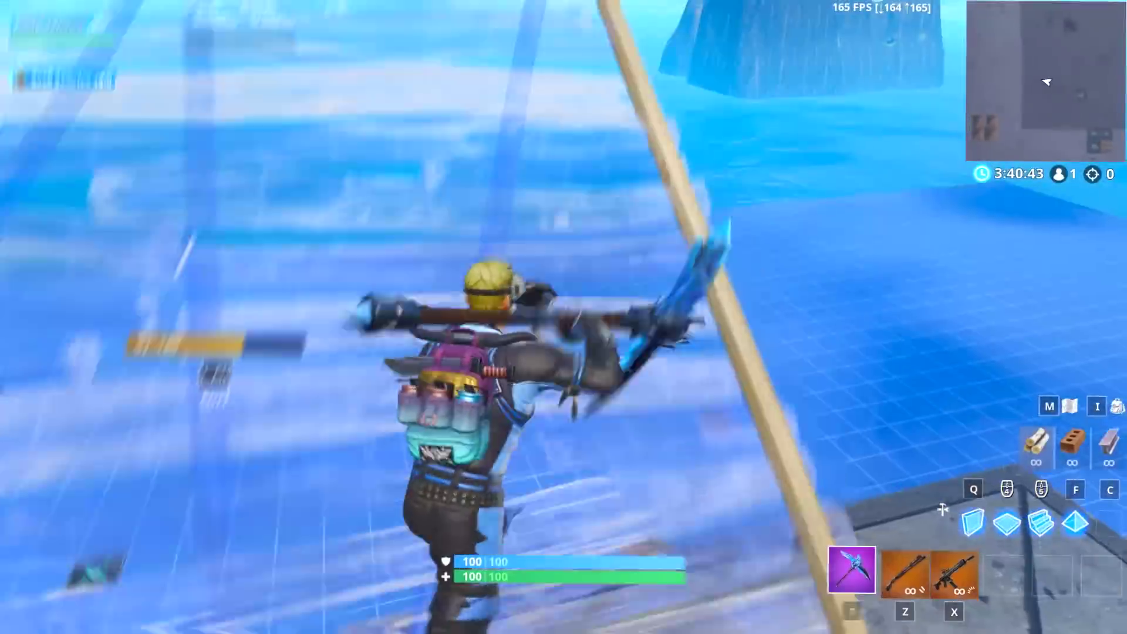
key(z)
key(1)
key(z)
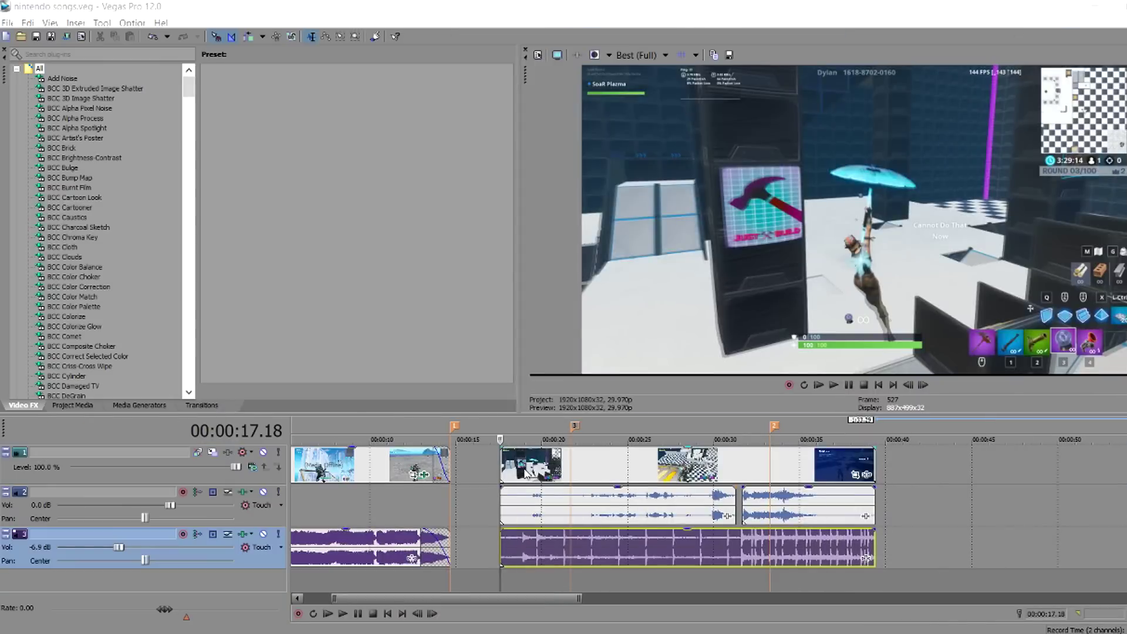
Disable resample in the properties of the second gameplay clip, which starts at 00:00:17.18
right_click(528, 474)
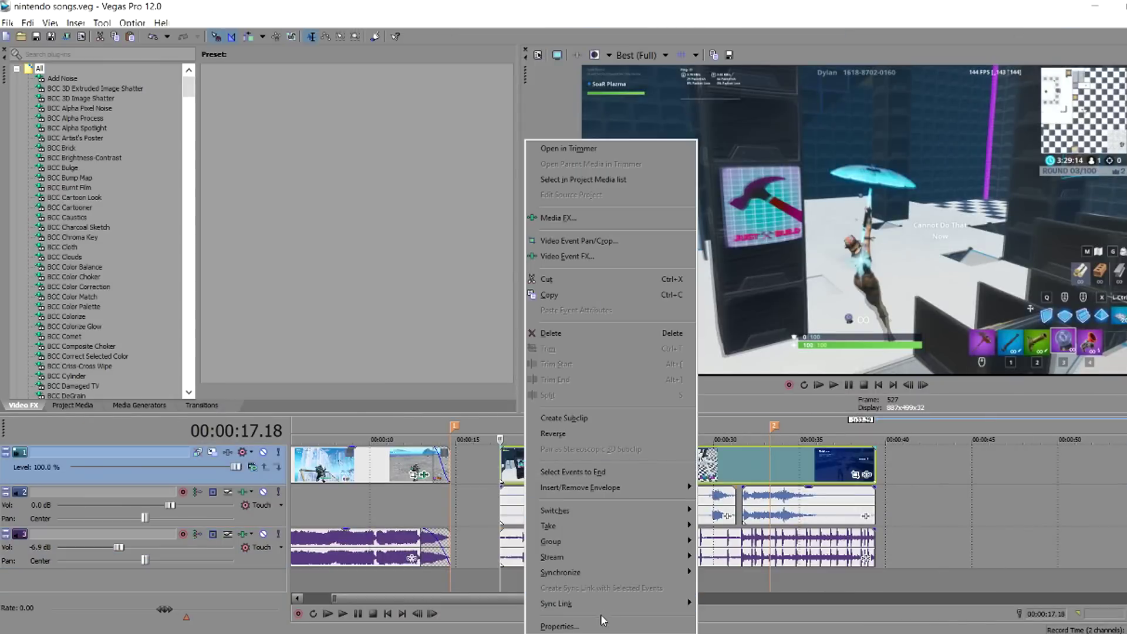
click(531, 621)
click(482, 261)
click(640, 493)
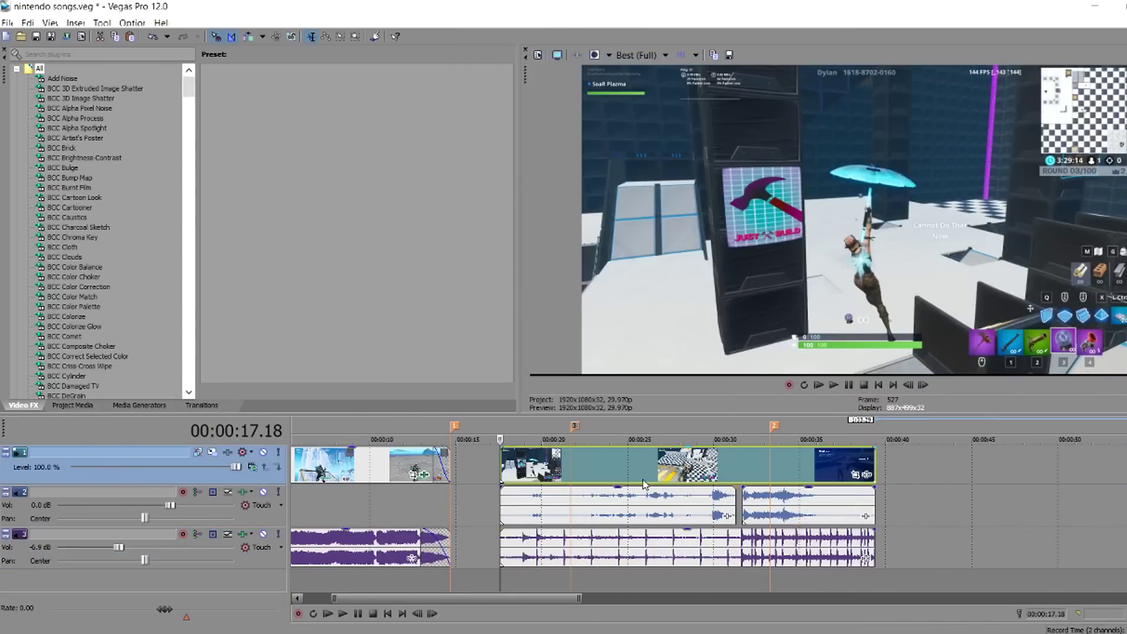
Apply S_Shake and the Magic Bullet Looks presets "by deer" and "vibrant" to the second gameplay clip
click(64, 54)
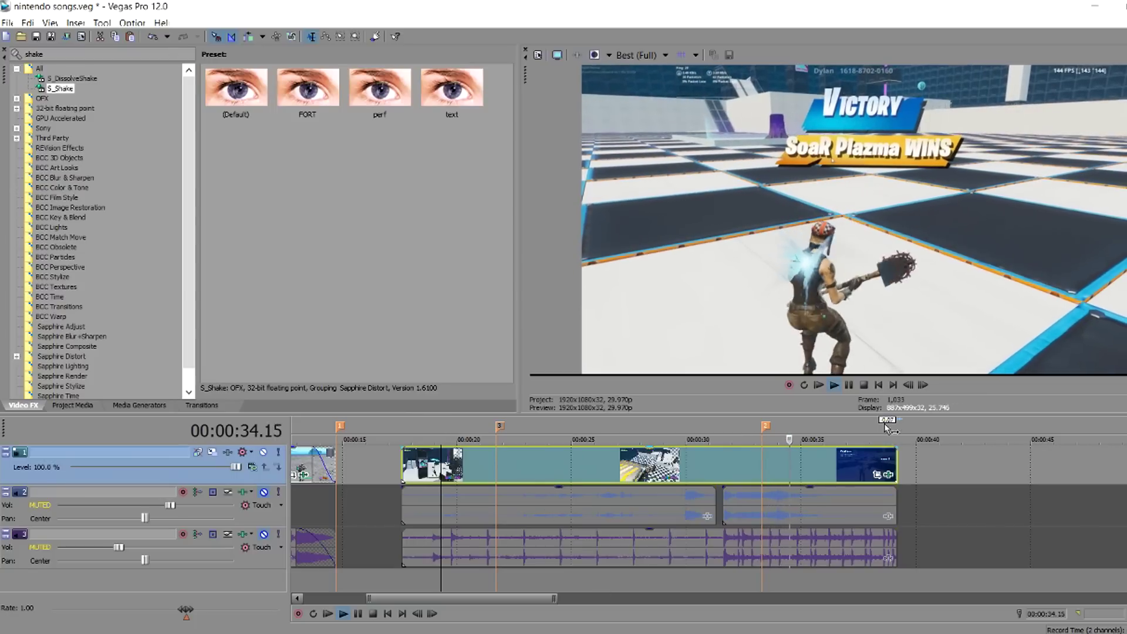
click(849, 385)
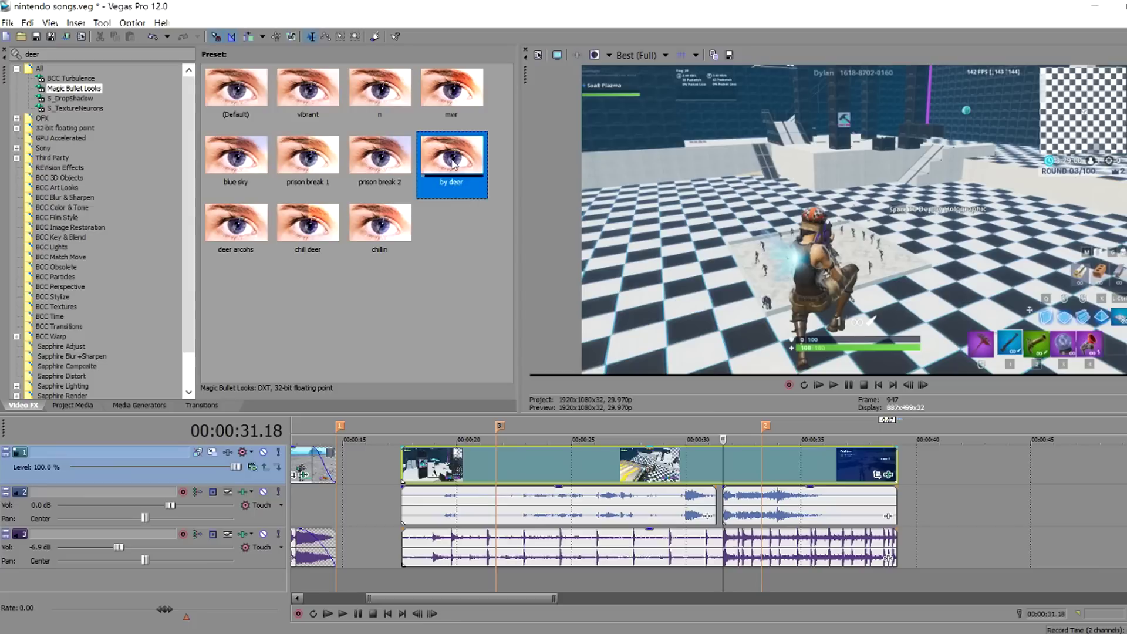
drag(456, 166, 633, 462)
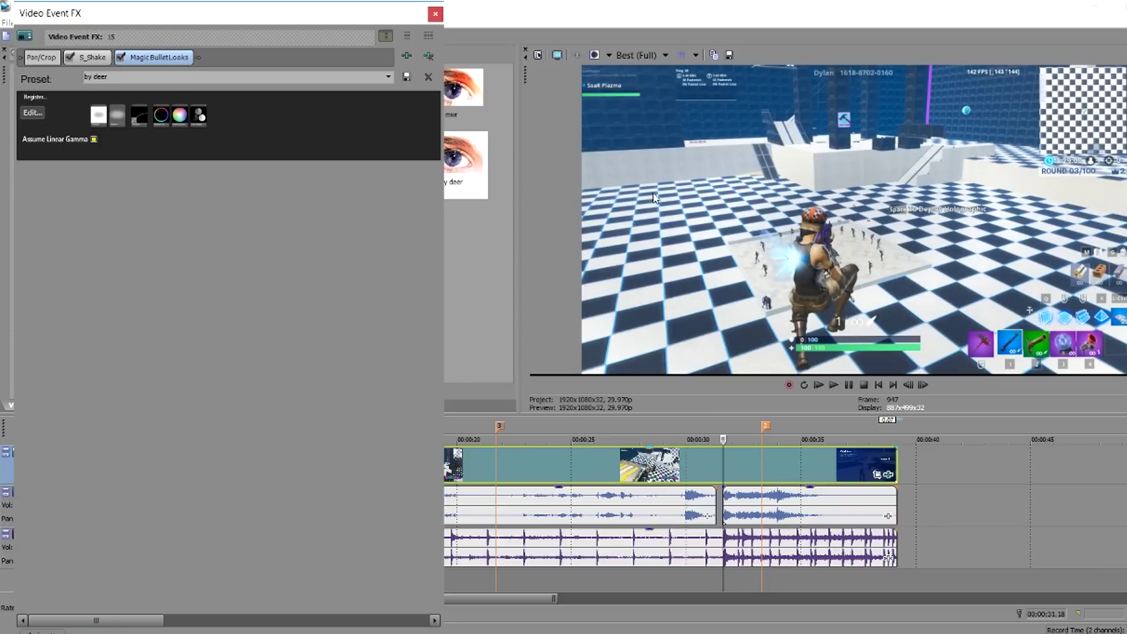
drag(311, 87, 773, 453)
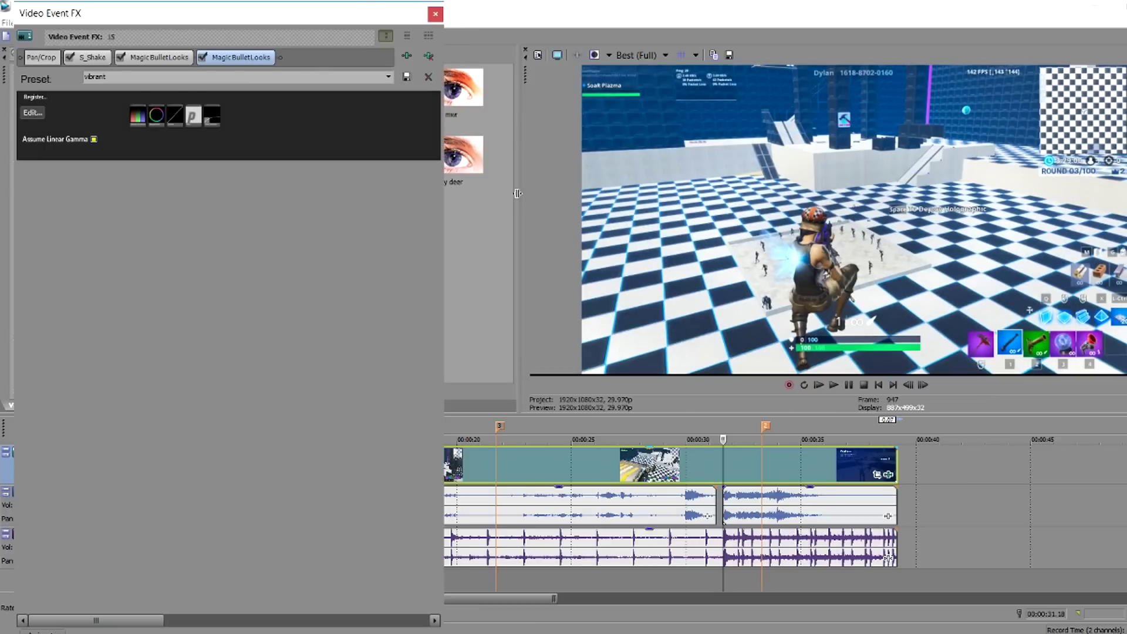
click(435, 13)
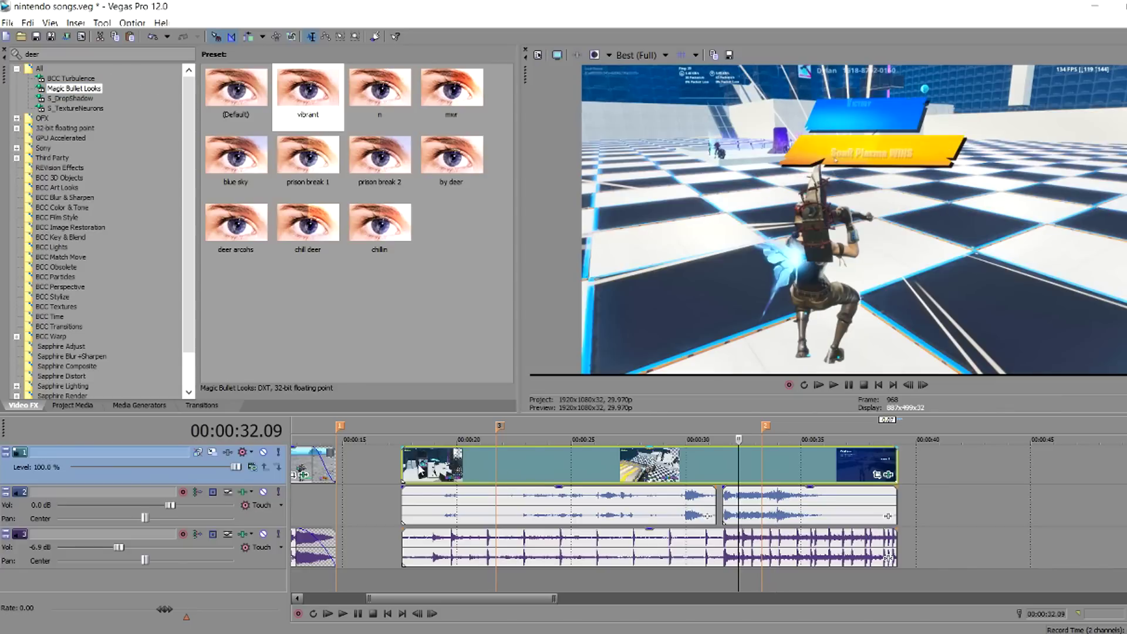
Try to split the second gameplay clip at 00:00:22.07 and trim the start of its first part
click(438, 476)
click(508, 462)
key(s)
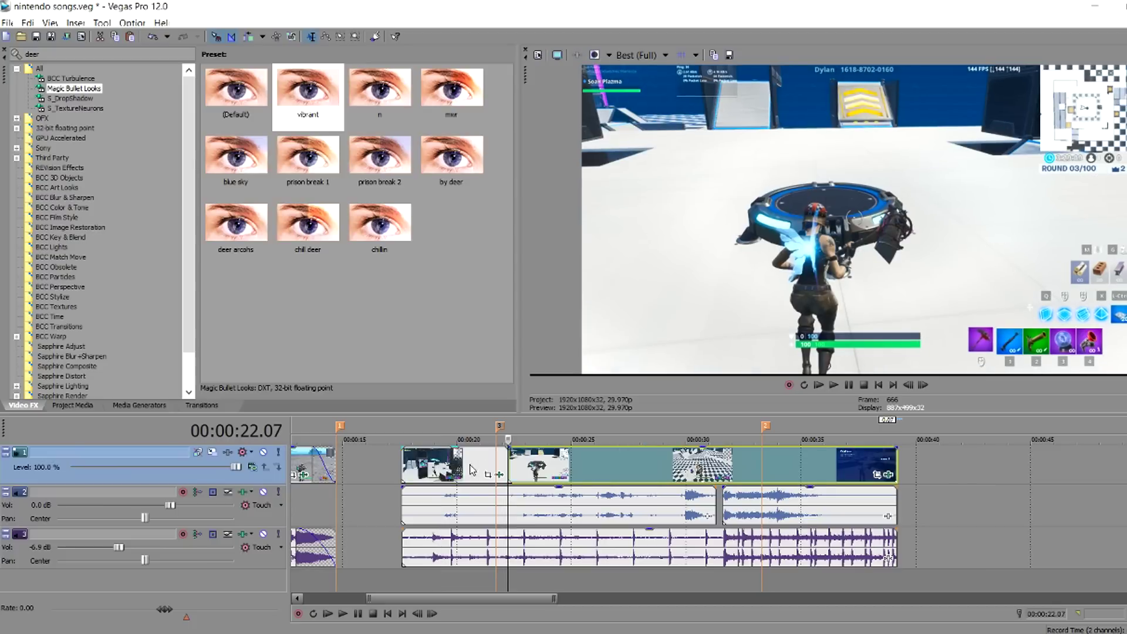
click(470, 464)
right_click(470, 469)
click(505, 363)
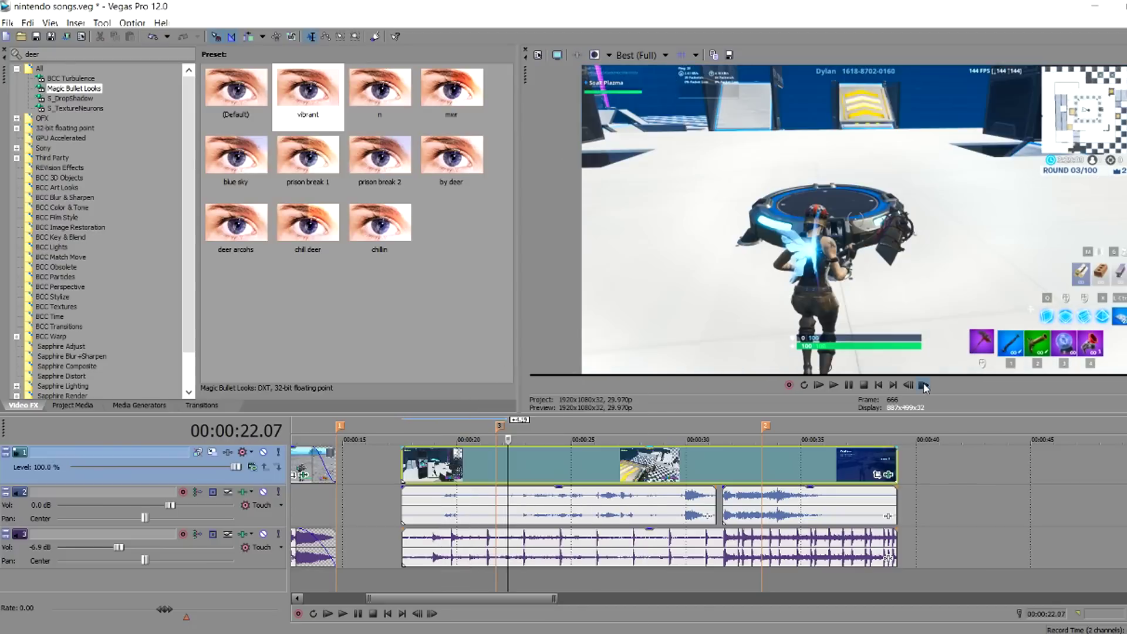
Step through the frames around the launch pad and split the second gameplay clip at 00:00:22.07
click(924, 386)
click(923, 386)
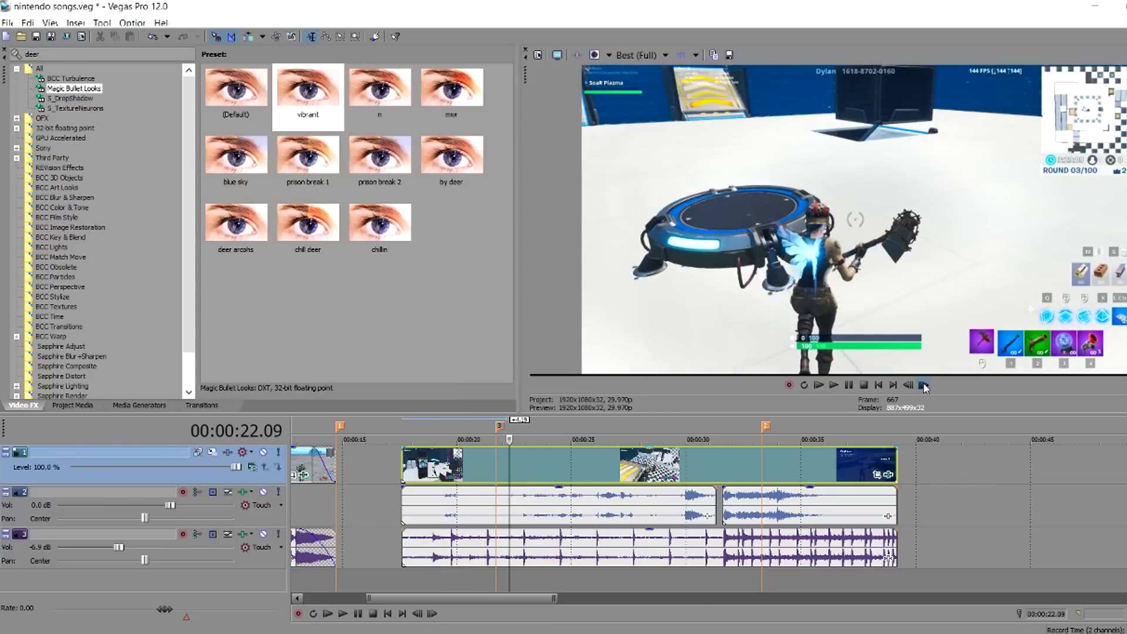
click(923, 386)
click(922, 385)
click(908, 385)
click(908, 385)
click(908, 385)
click(908, 385)
click(922, 385)
click(922, 385)
click(908, 385)
click(908, 385)
right_click(556, 469)
click(578, 395)
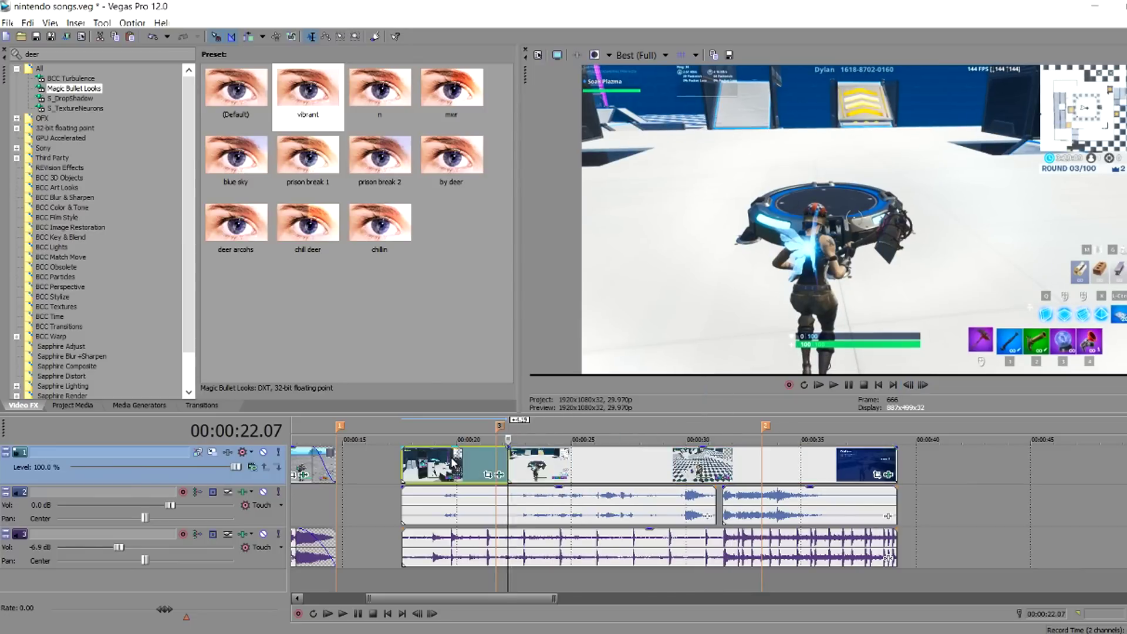
Try trimming the start of the split clip's first part to 00:00:19.23 and extend it back to its original beginning
right_click(453, 464)
click(508, 363)
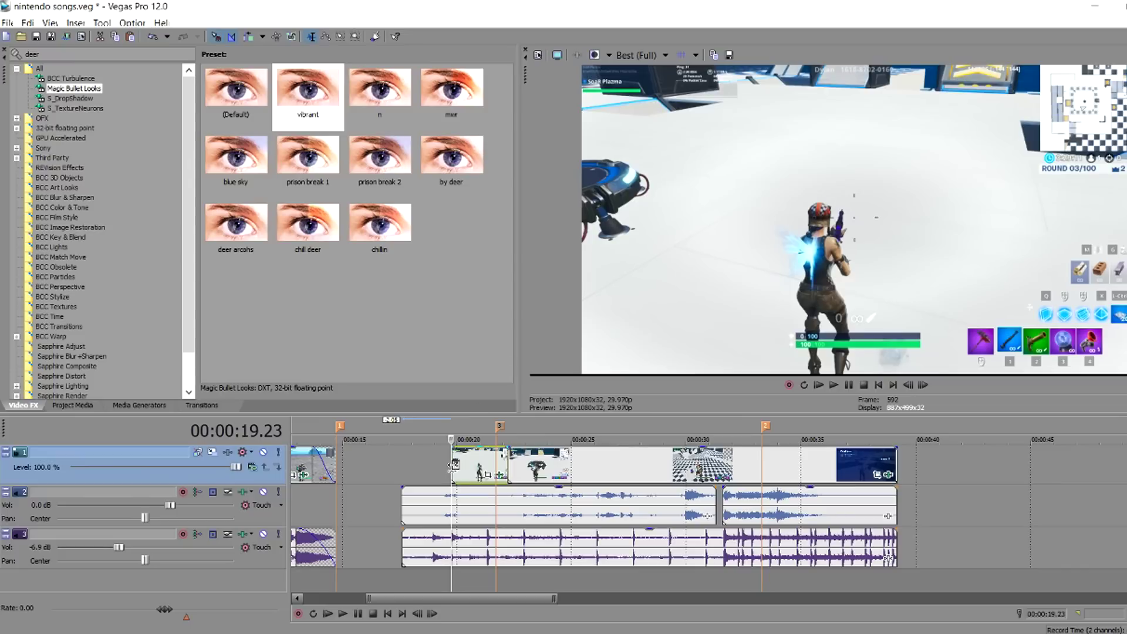
drag(453, 465, 402, 467)
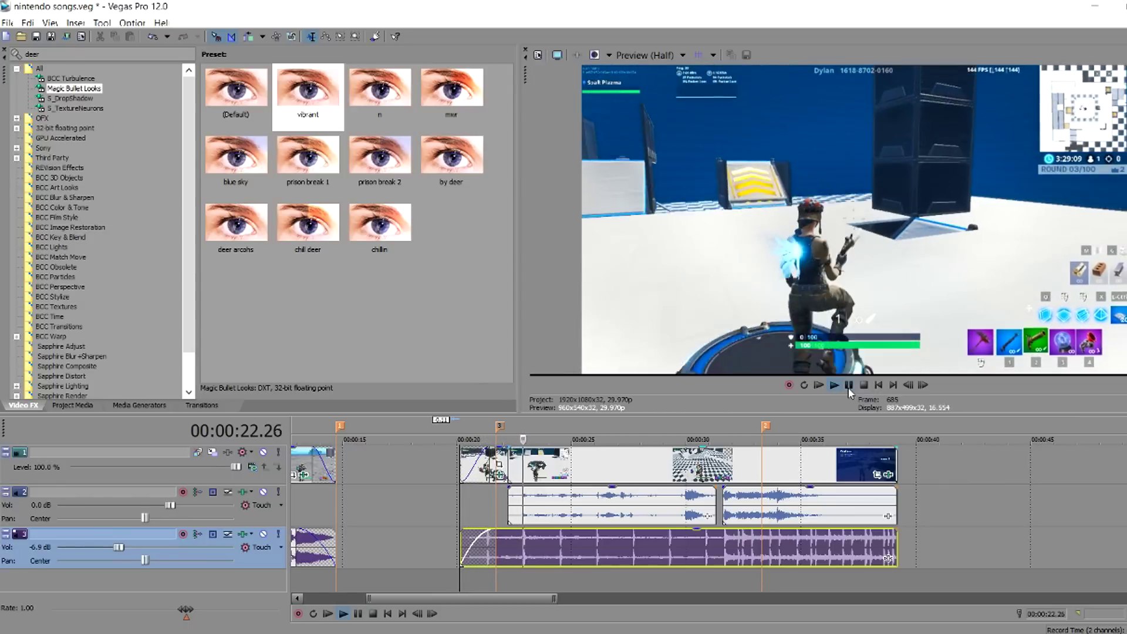
Locate the frame on the music beat at 00:00:31.20 and split the second gameplay clip there
click(847, 387)
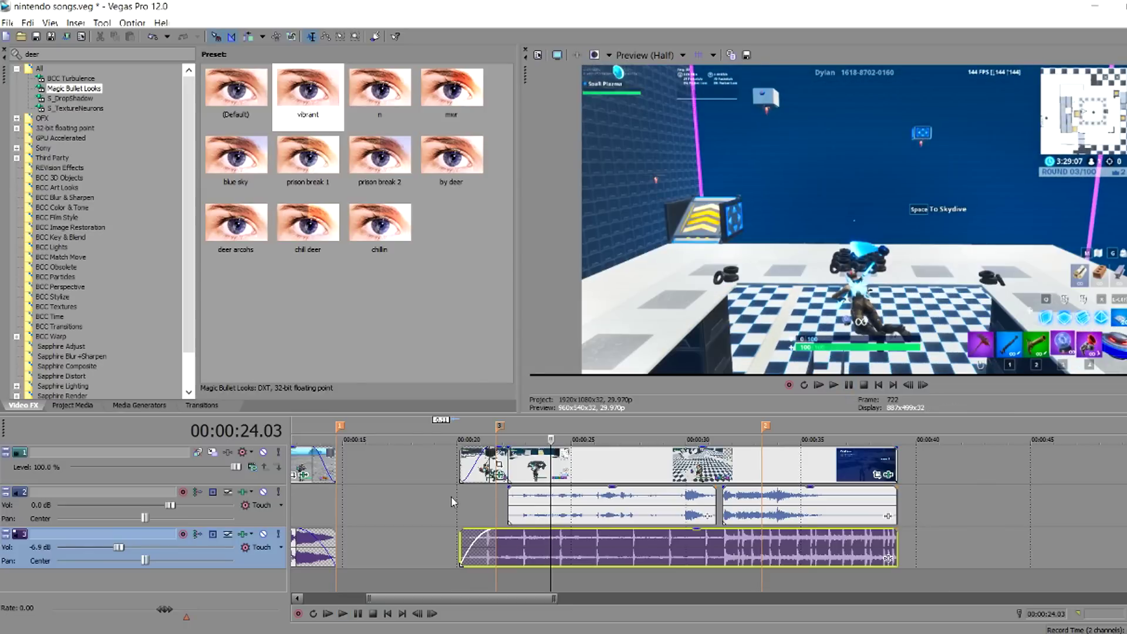
click(497, 461)
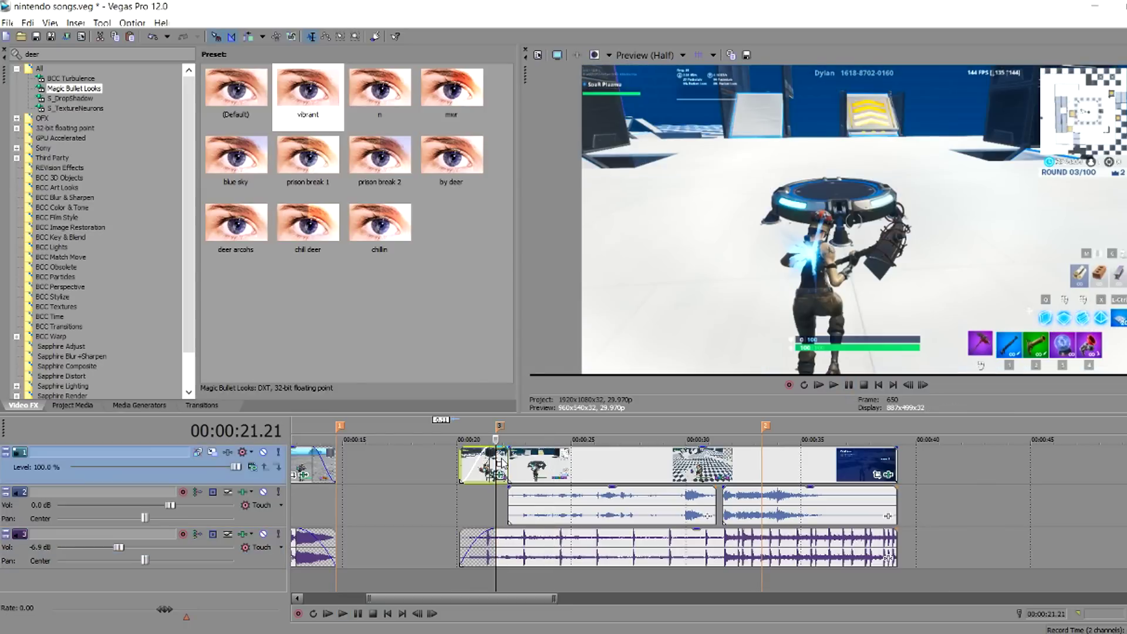
click(525, 469)
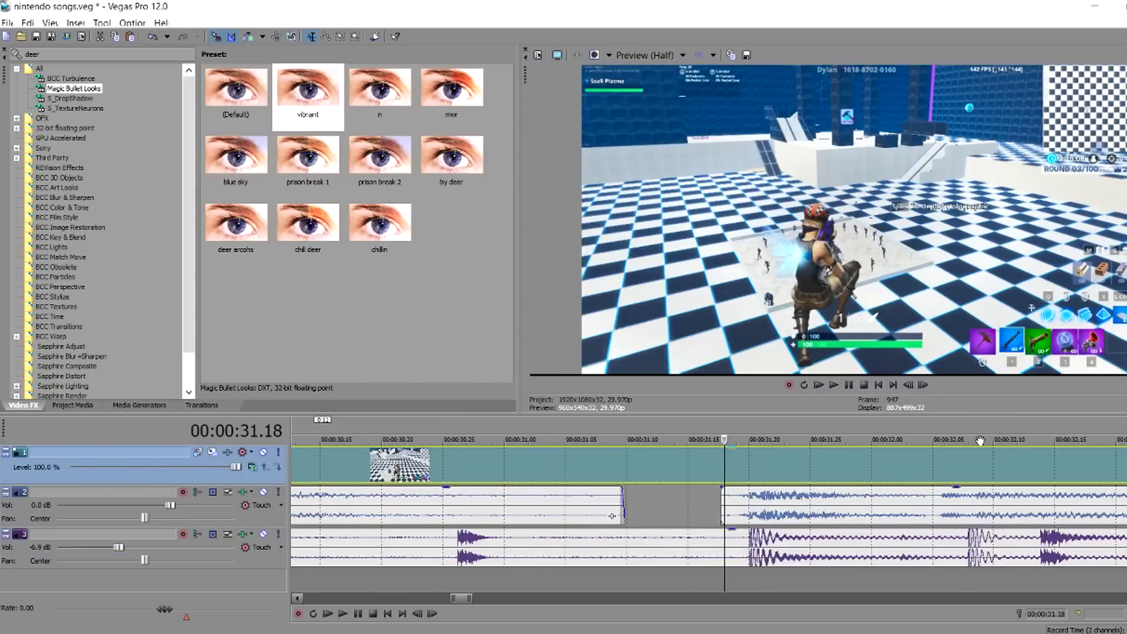
click(923, 385)
click(746, 473)
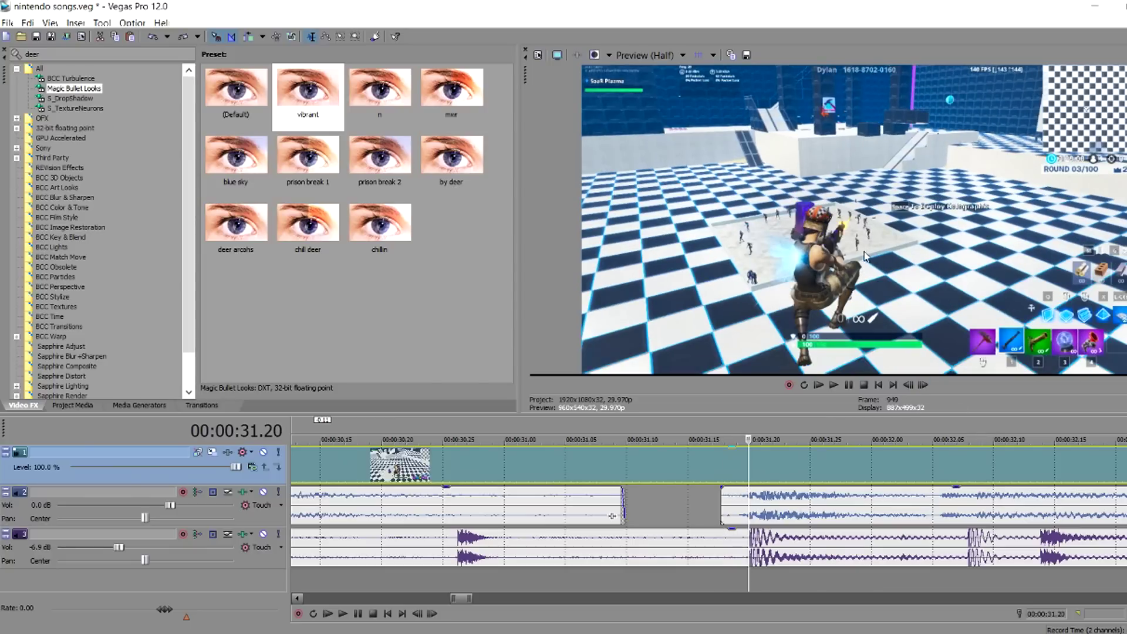
right_click(765, 459)
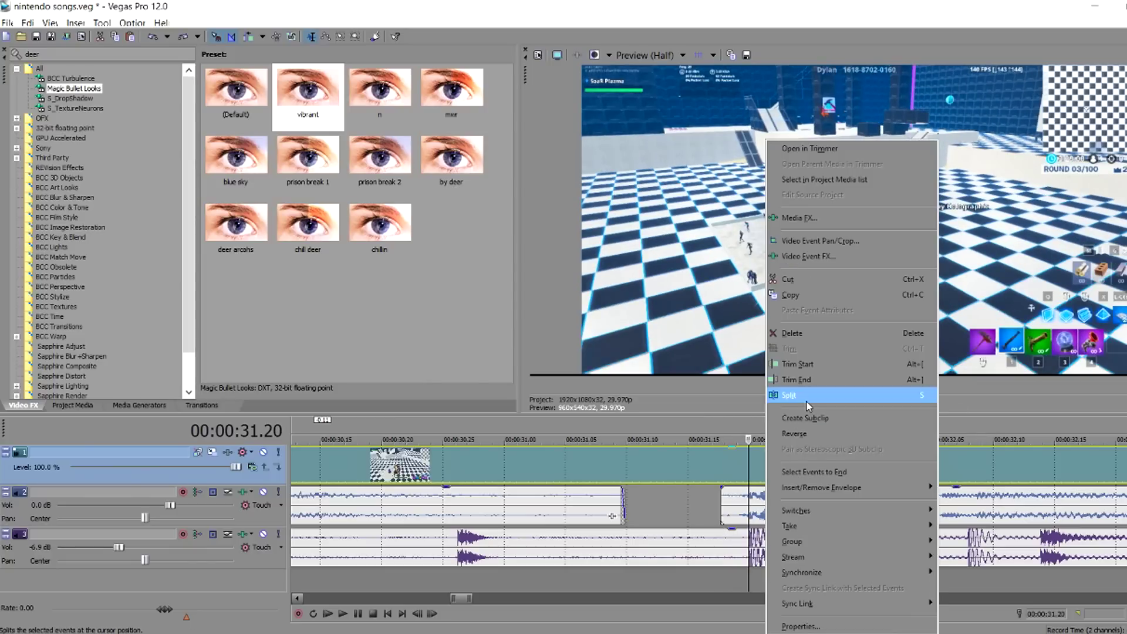
click(807, 402)
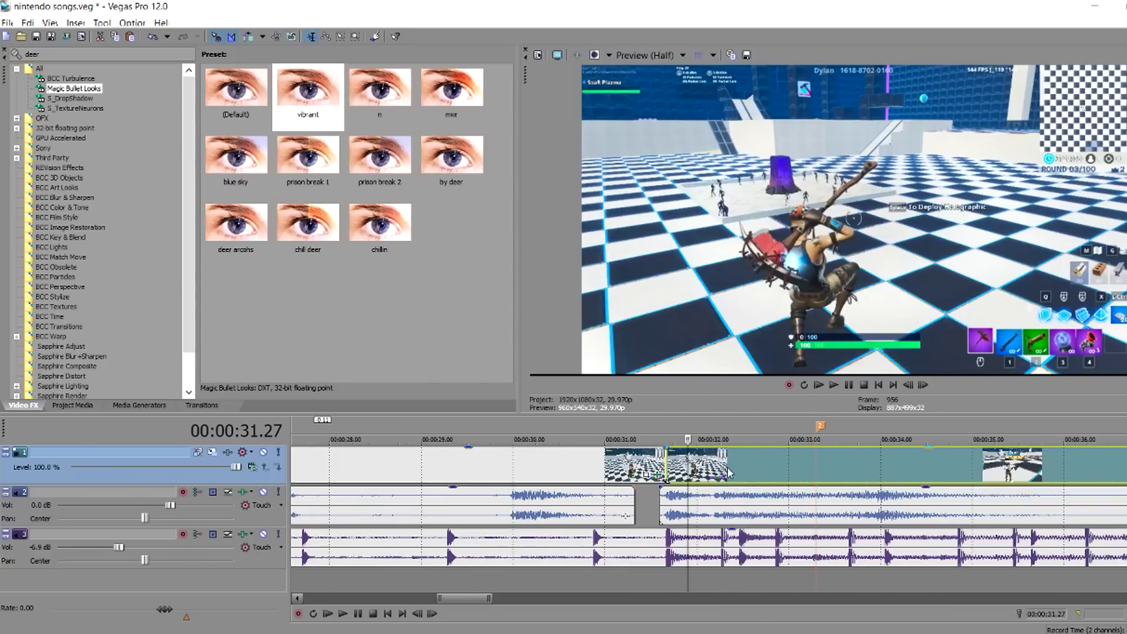
Add a velocity envelope to the clip part after the 00:00:31.20 split and change the playback speed near its start
right_click(728, 471)
mouse_move(774, 489)
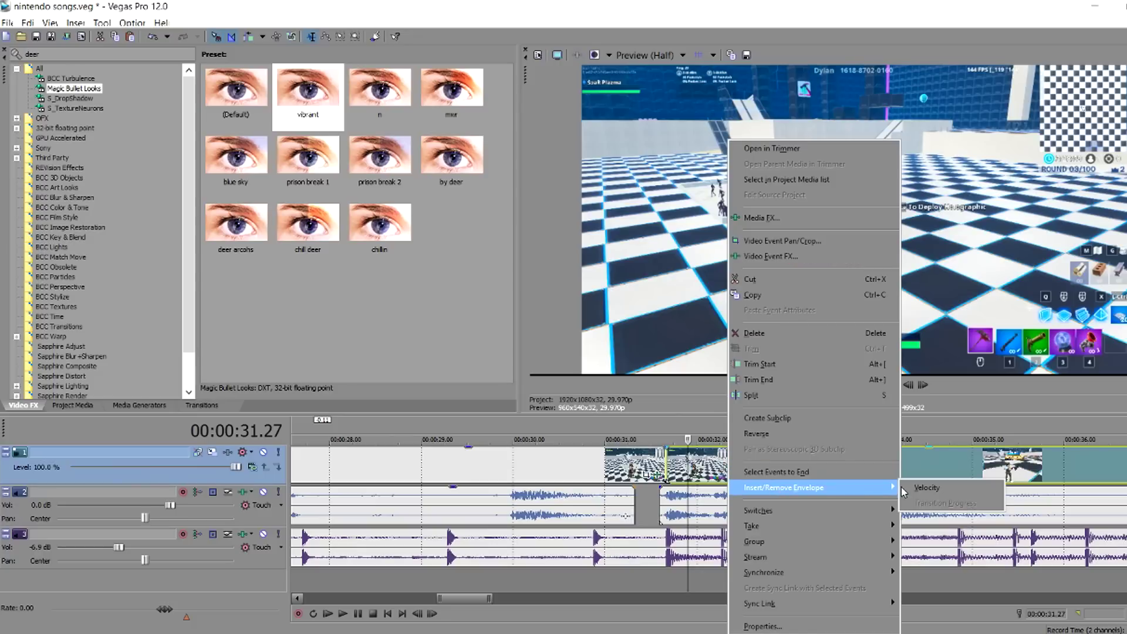
click(924, 488)
click(697, 471)
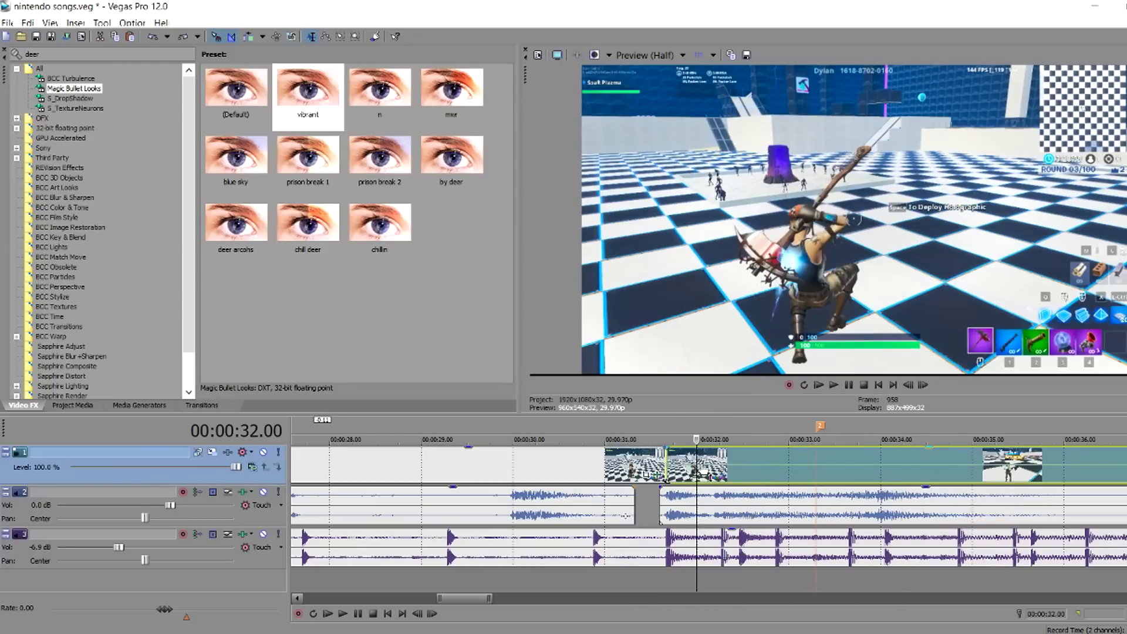
right_click(690, 460)
click(707, 508)
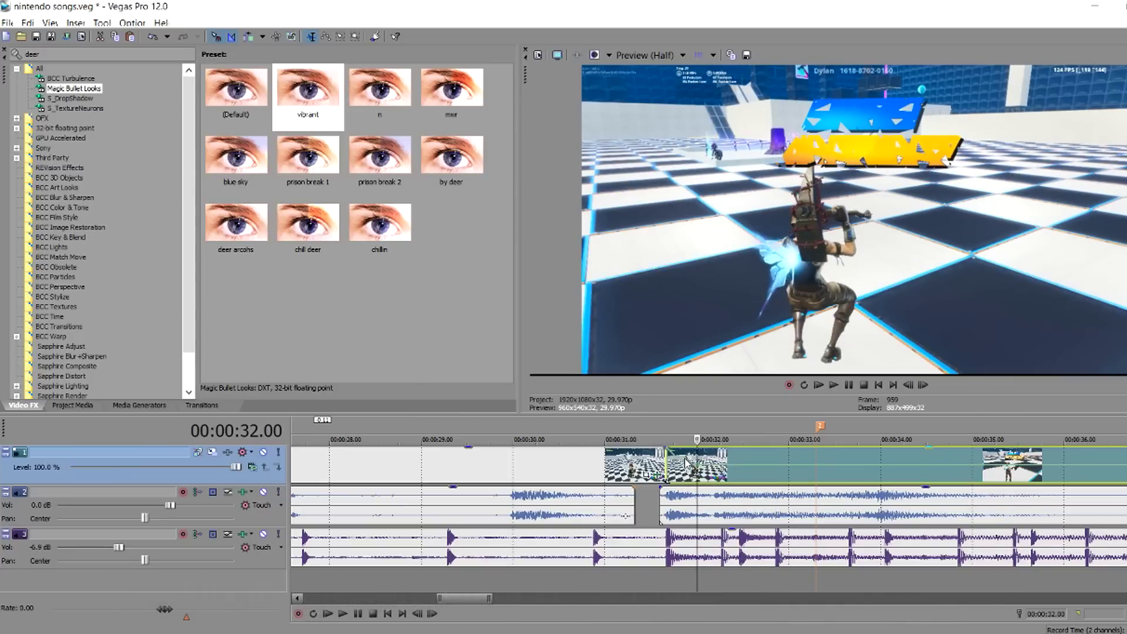
Step frame by frame through the start of the velocity-edited clip part to check the speed change
click(667, 421)
click(923, 387)
click(925, 388)
click(924, 388)
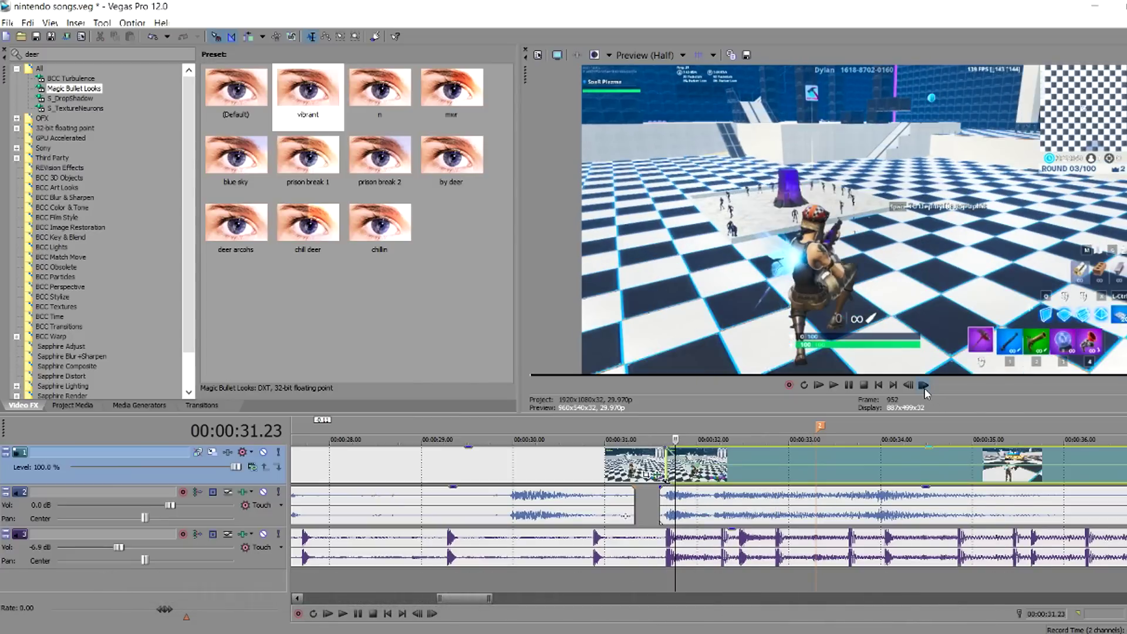
double_click(923, 385)
double_click(923, 385)
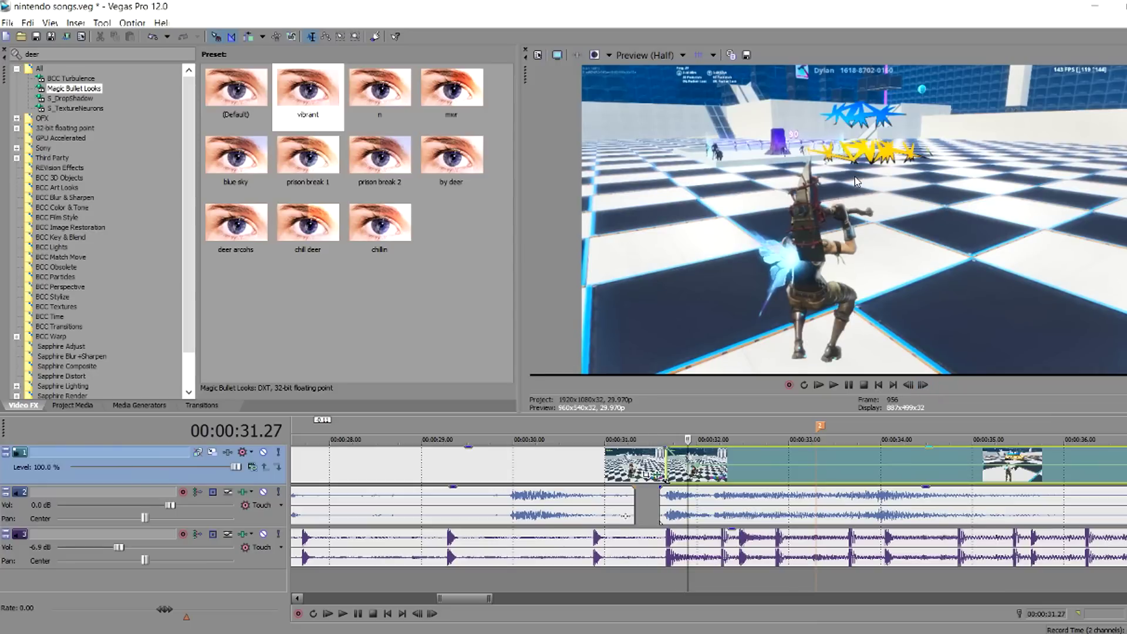
Adjust the velocity envelope after the 00:00:31.20 split and play back the speed change against the music
click(833, 385)
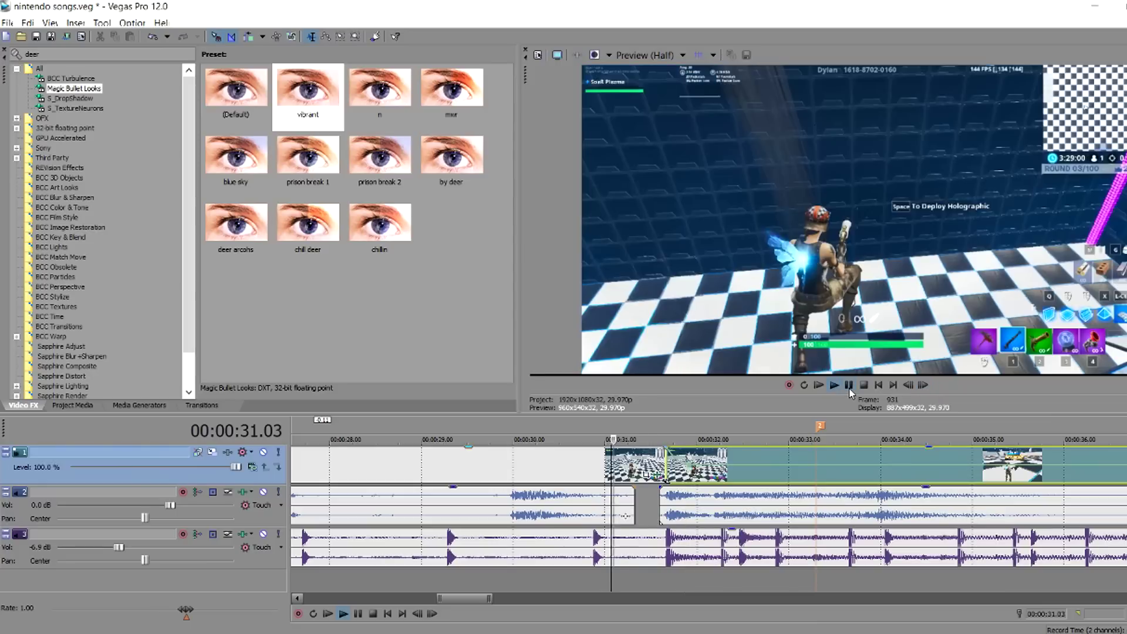
click(850, 387)
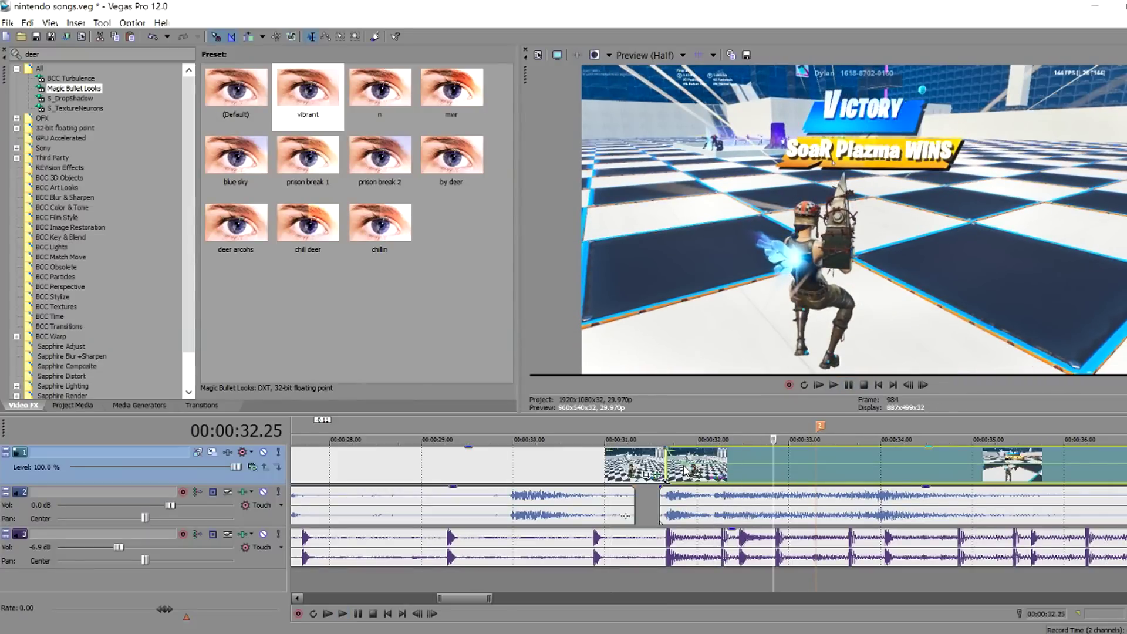
right_click(682, 168)
click(771, 224)
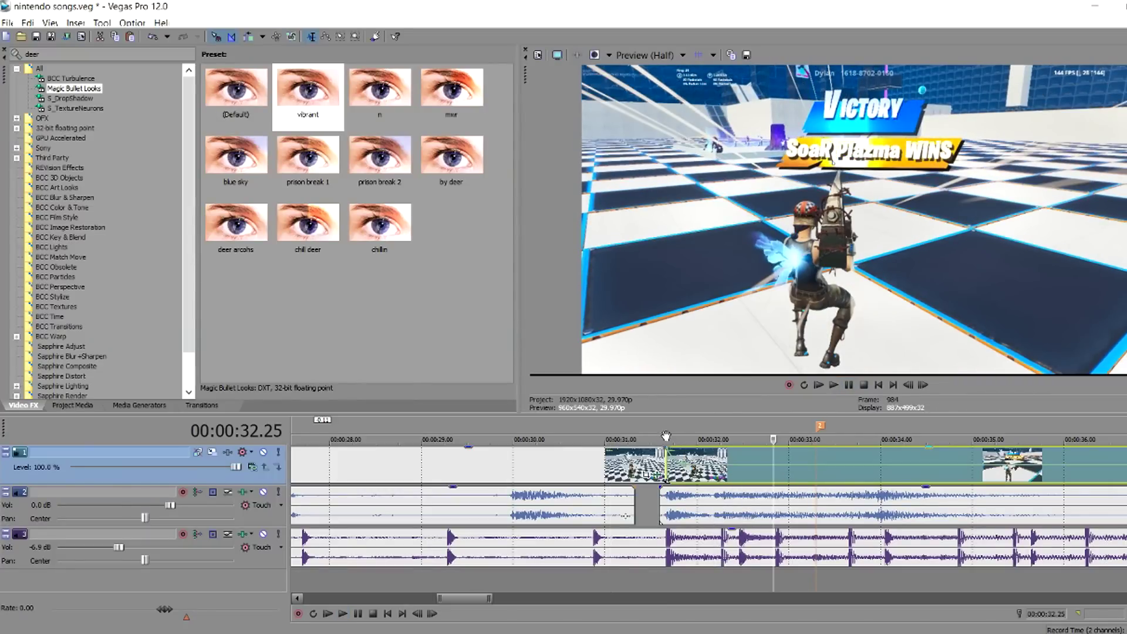
click(834, 385)
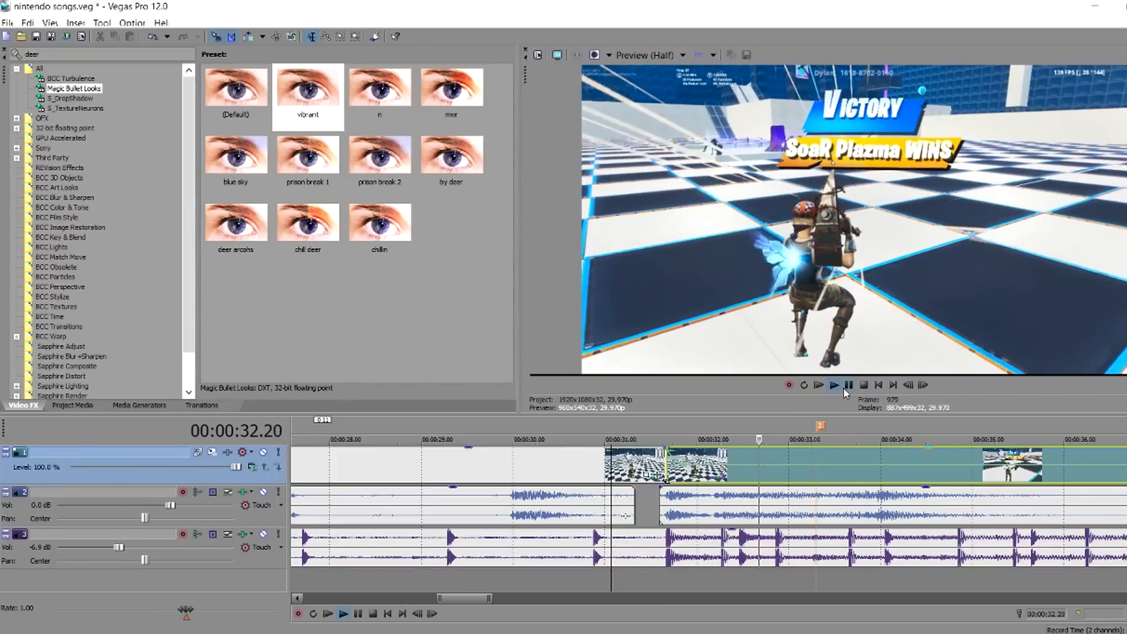
click(845, 390)
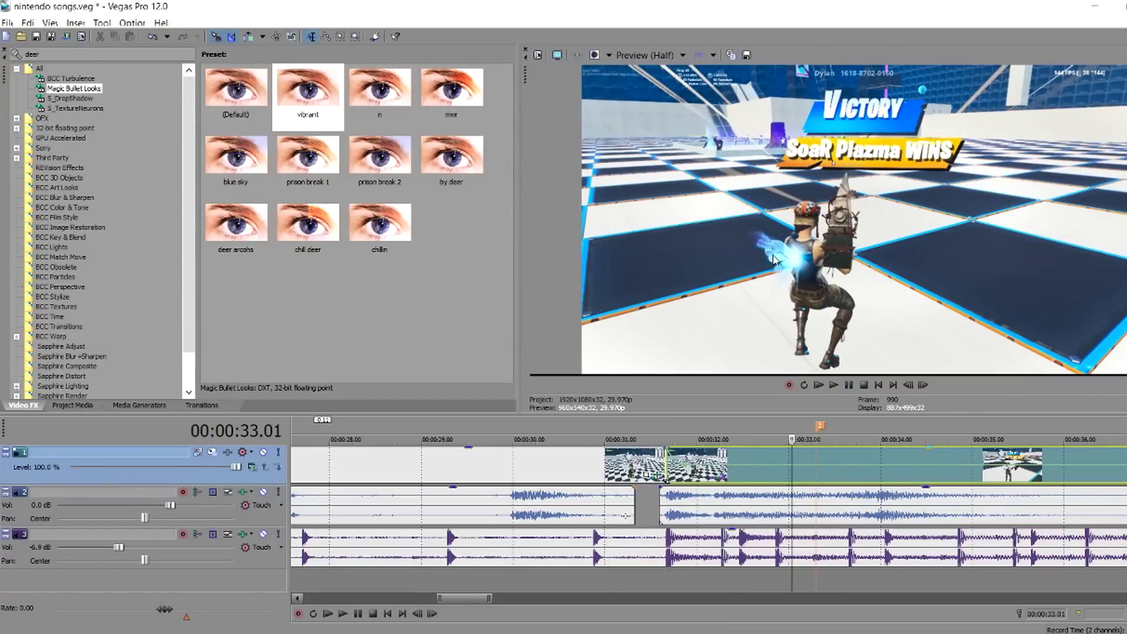
Search the video effects for glint, and open Pan/Crop at the first frames of the clip part after the split
scroll(787, 458, down, 3)
drag(91, 54, 25, 55)
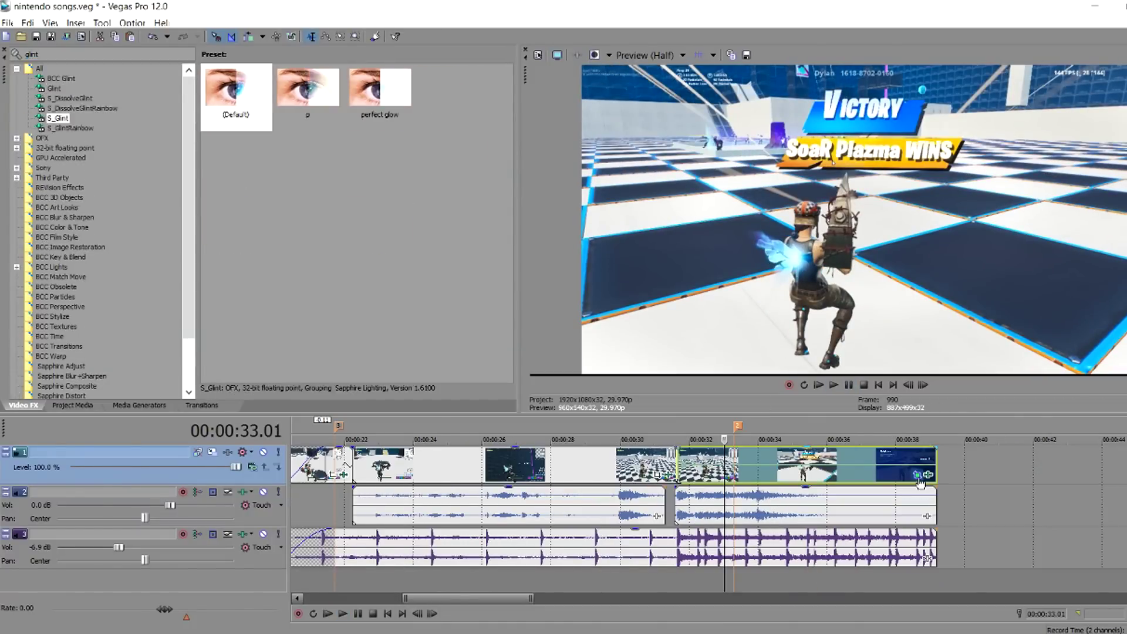
click(917, 474)
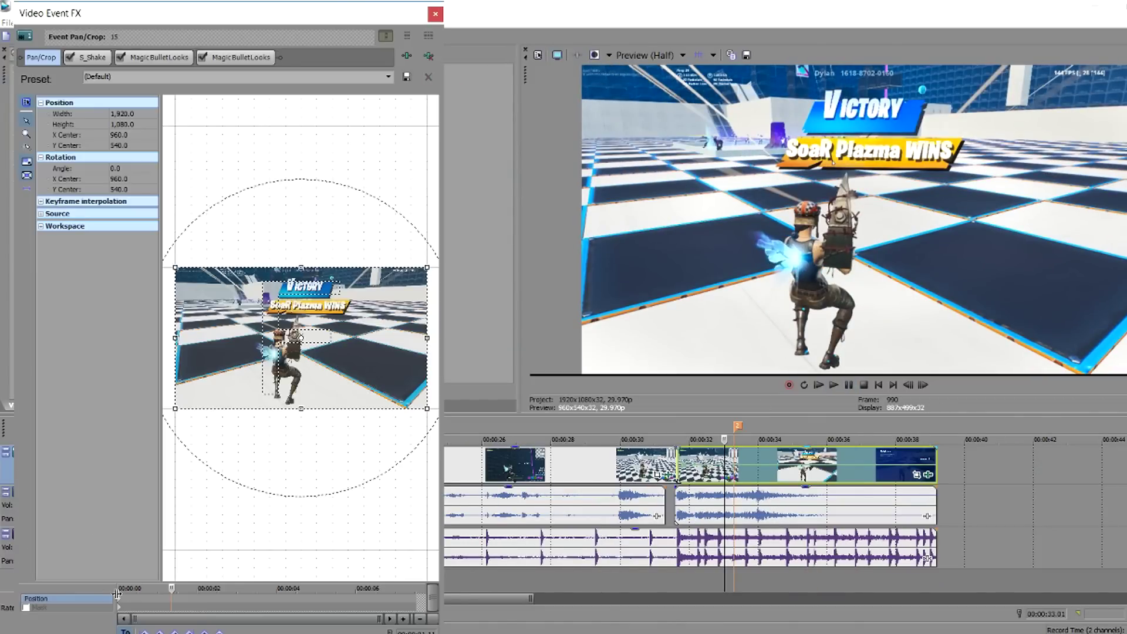
click(120, 602)
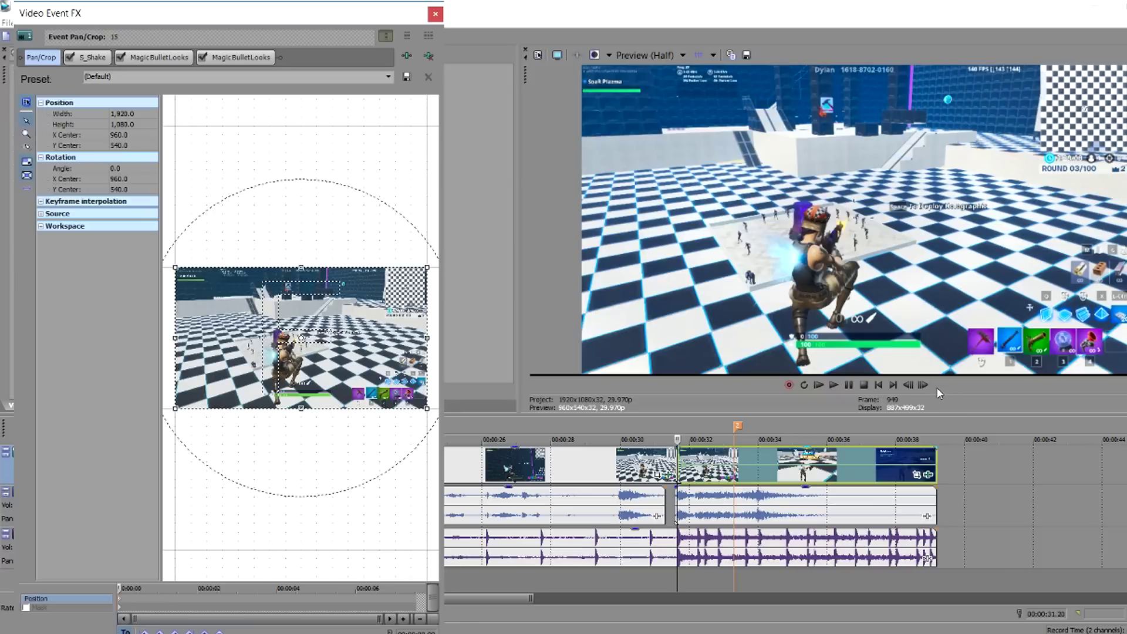
click(923, 385)
click(924, 385)
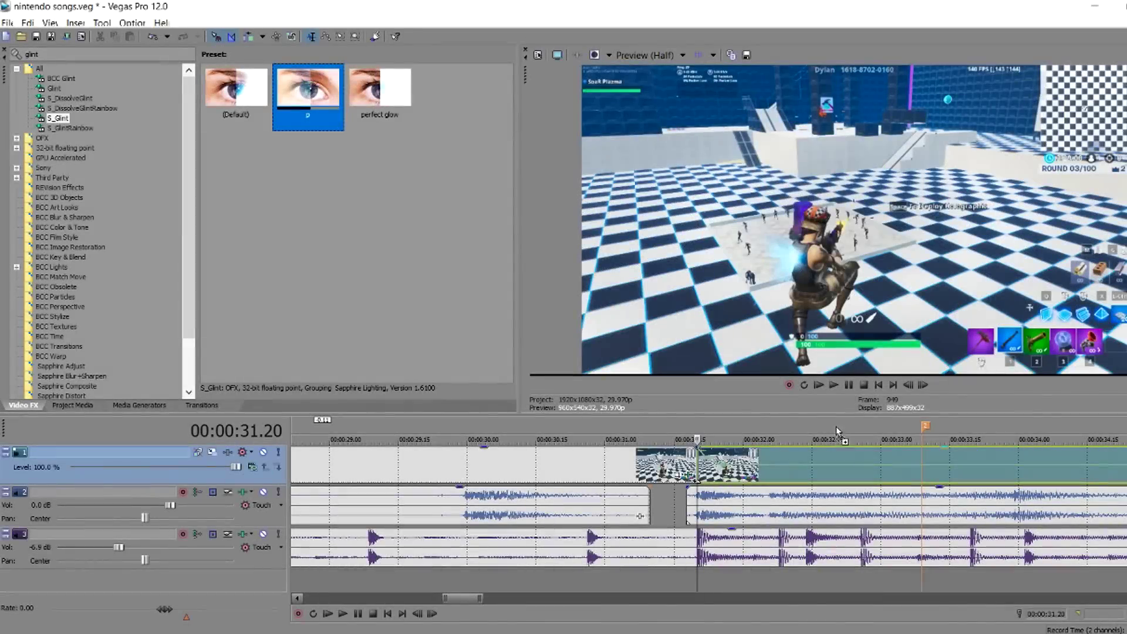
Apply S_Glint preset "p" to the clip part after the split, set Threshold to 0.755 and enable its animation
drag(836, 433, 810, 465)
drag(204, 217, 196, 215)
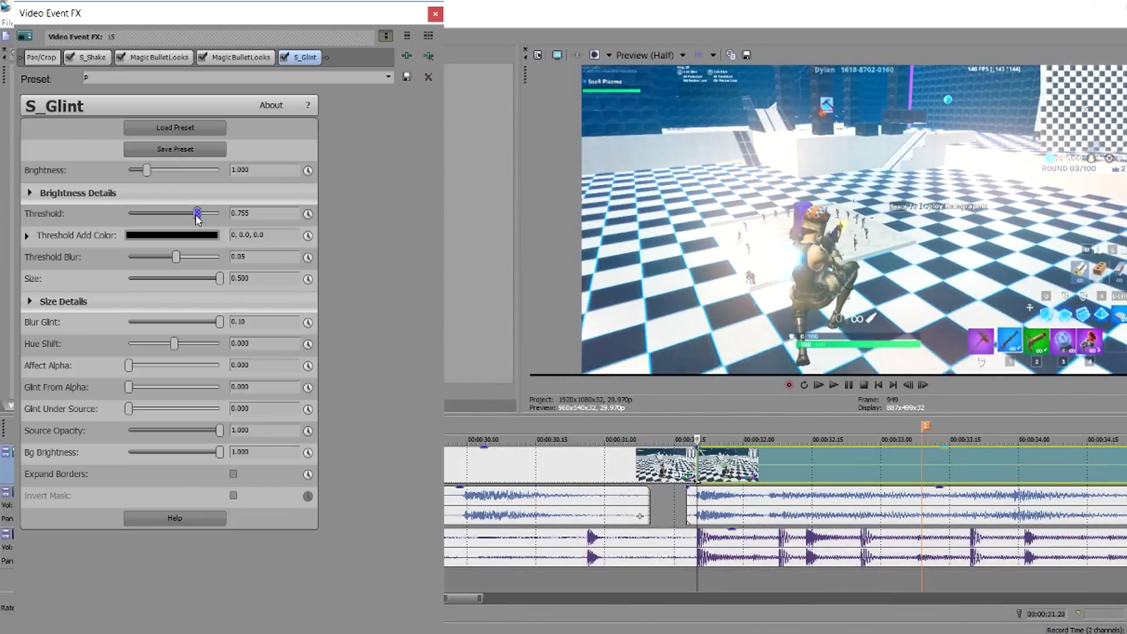
click(307, 214)
Add a Threshold keyframe with a higher value several frames into the clip so the S_Glint glow fades out
click(923, 386)
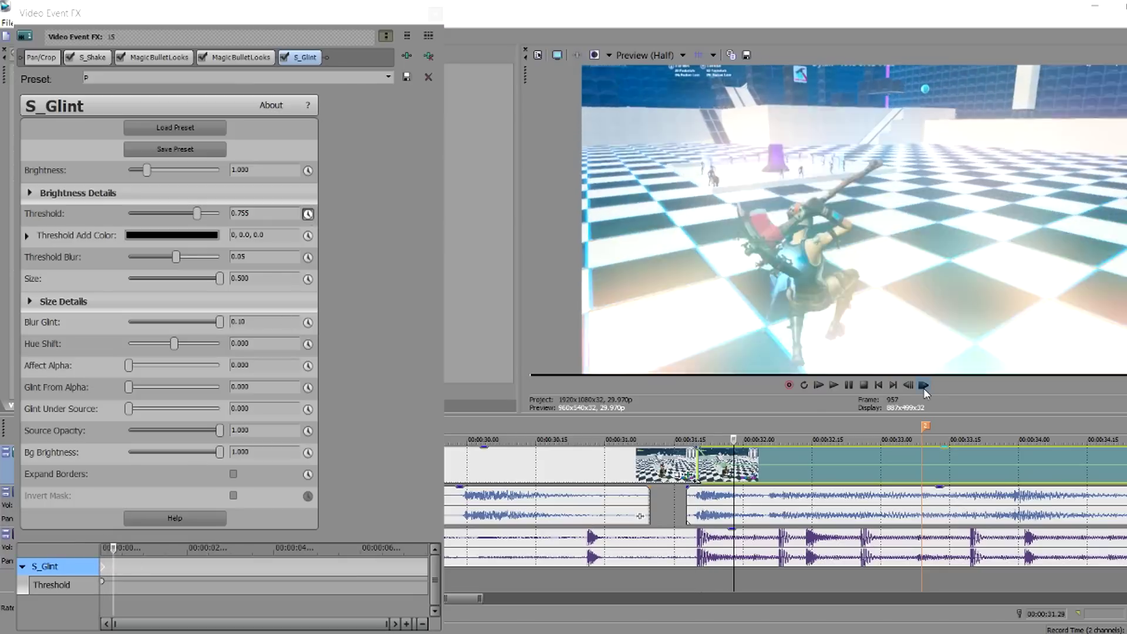
drag(198, 213, 212, 219)
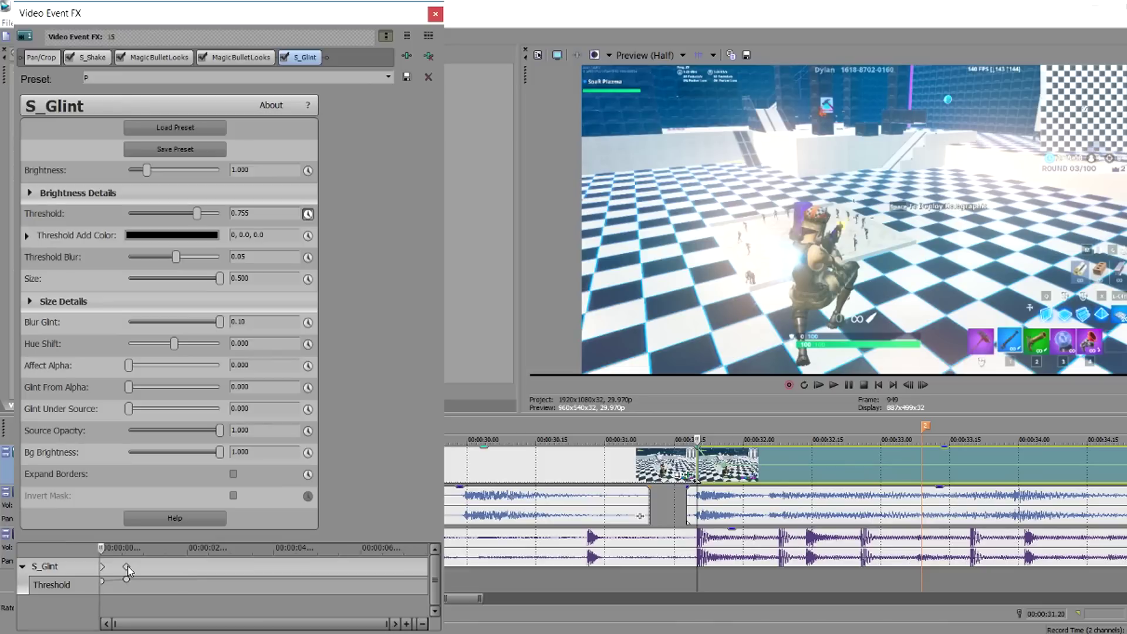
click(128, 568)
click(435, 13)
Play back the transition around the 00:00:31.20 split to check the glint effect
scroll(704, 449, down, 3)
click(734, 431)
key(space)
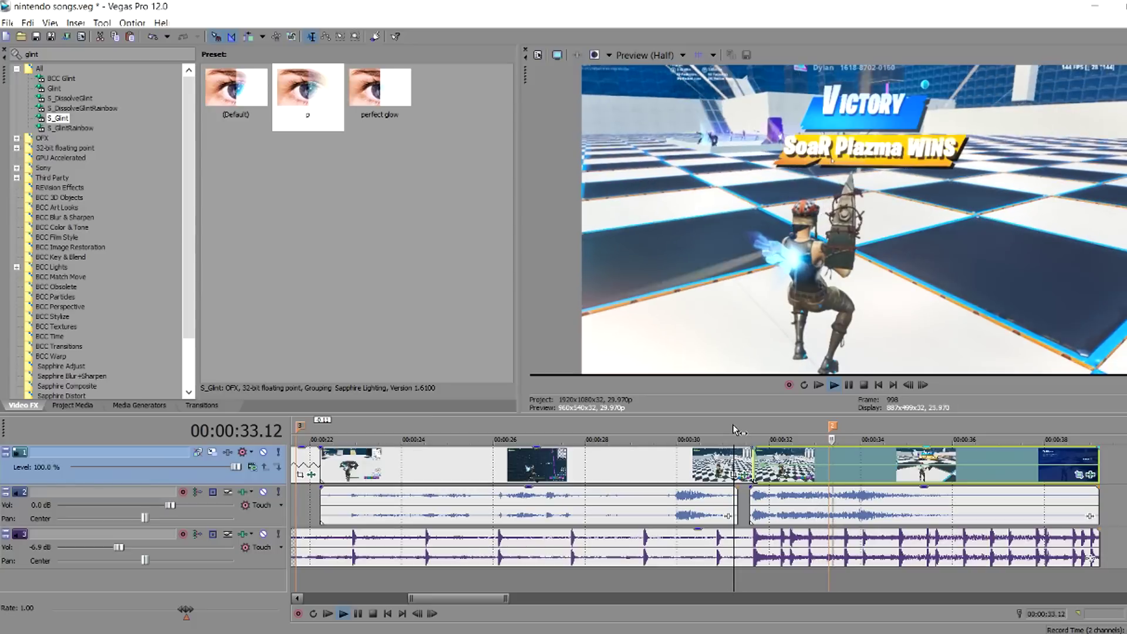
click(849, 385)
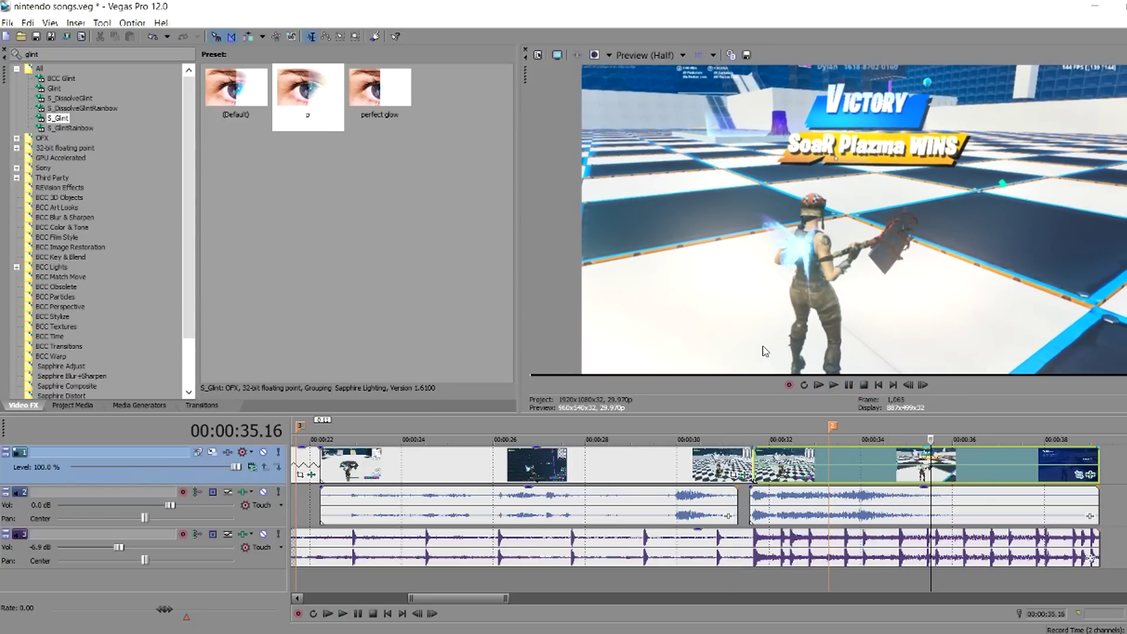
Search for lens blur, apply BCC Lens Blur preset 3 to the clip part after the split, and enable Iris Scale animation
click(78, 51)
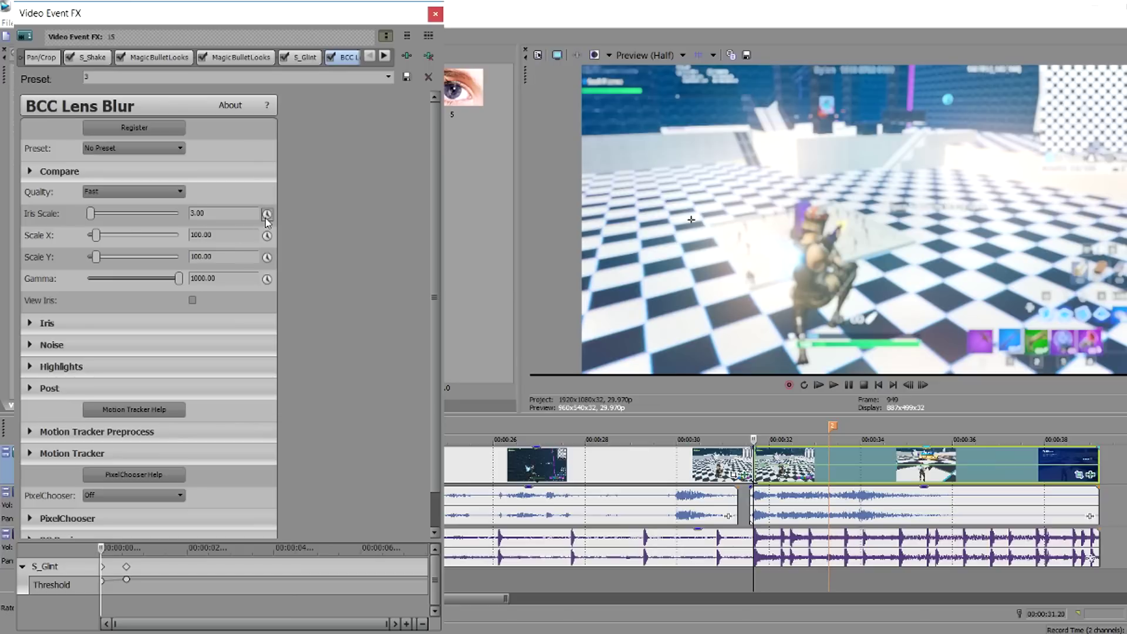
click(267, 215)
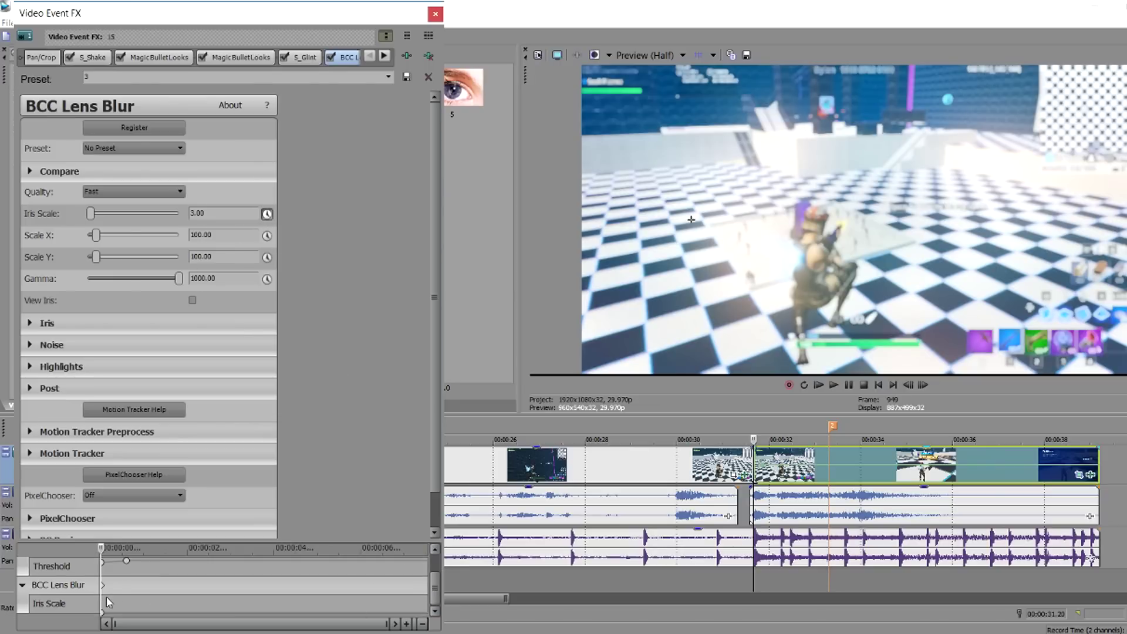
click(106, 587)
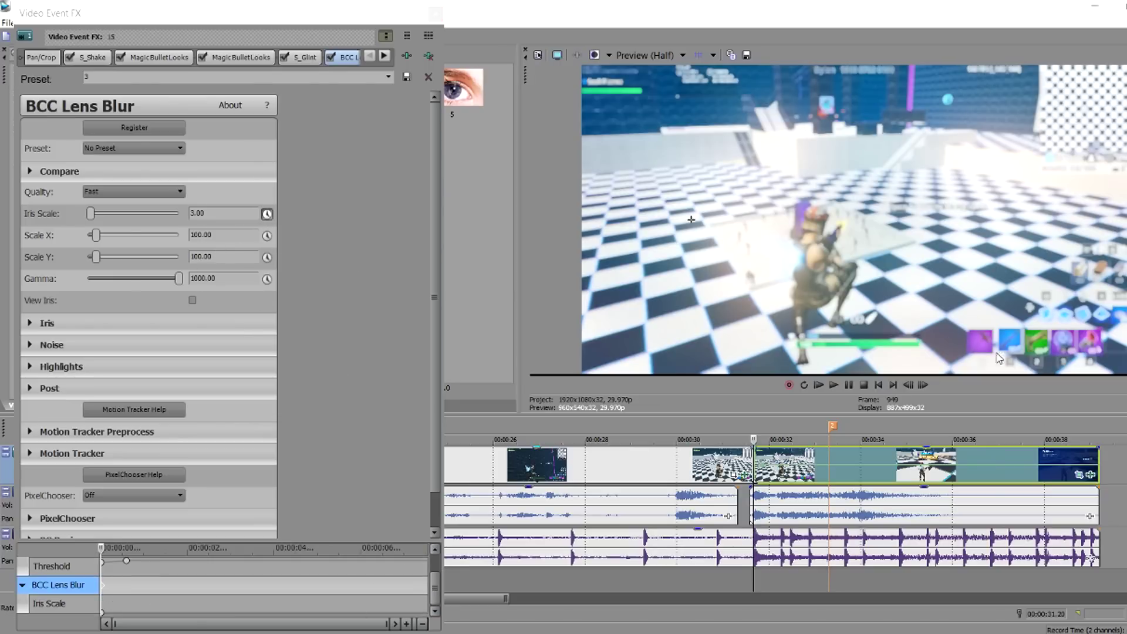
Advance several frames from the clip part's start and keyframe the BCC Lens Blur Iris Scale down to its minimum
click(923, 385)
click(923, 385)
click(923, 385)
click(923, 385)
click(923, 385)
click(923, 385)
click(924, 385)
click(924, 386)
drag(91, 214, 84, 214)
click(437, 16)
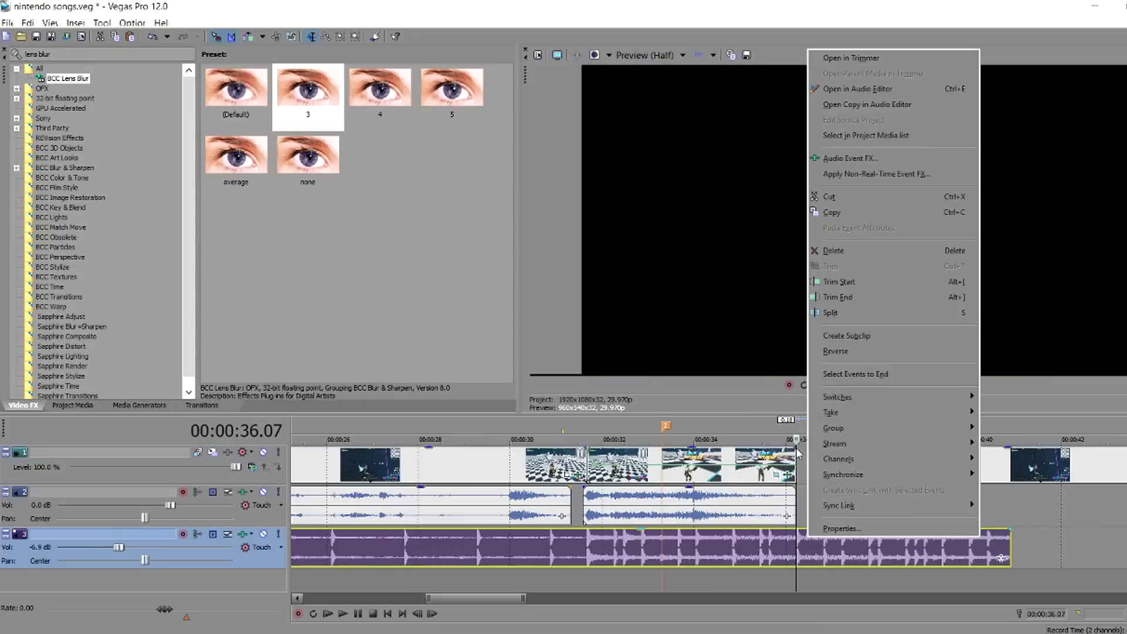
Move the next gameplay clip slightly earlier so it crossfades briefly with the previous clip around 00:00:36.07
click(797, 454)
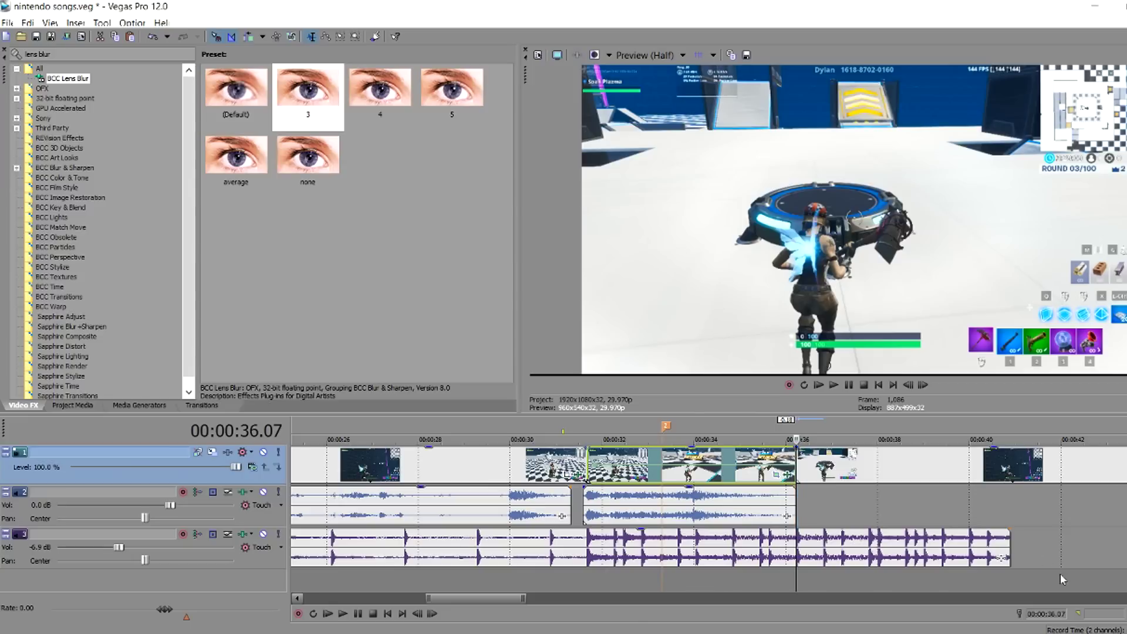
scroll(1010, 543, up, 10)
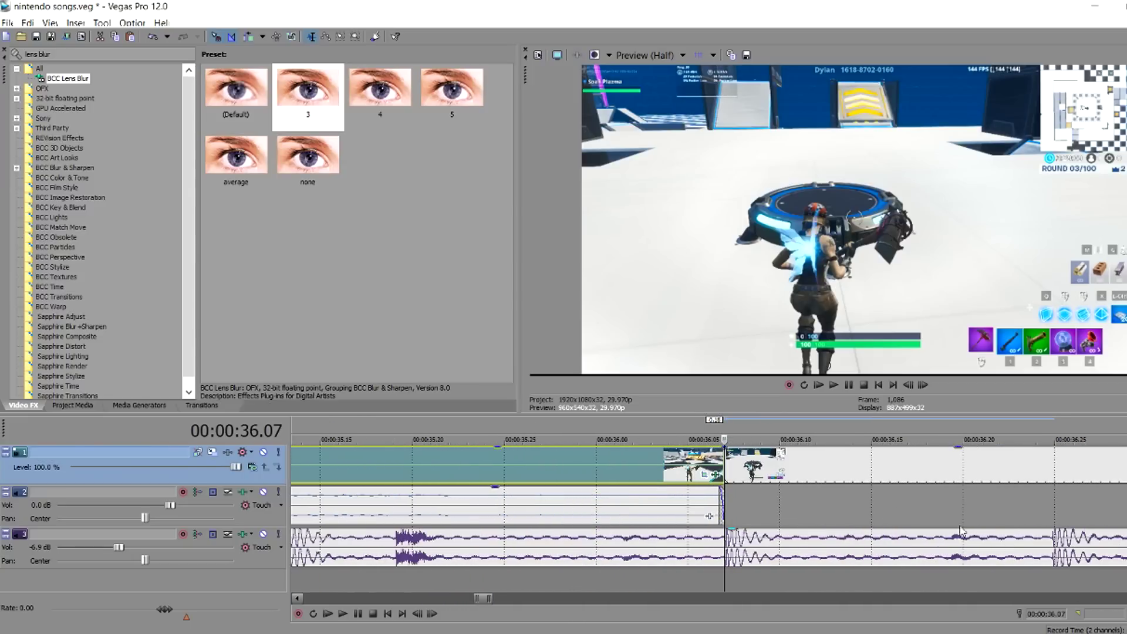
drag(754, 473, 736, 475)
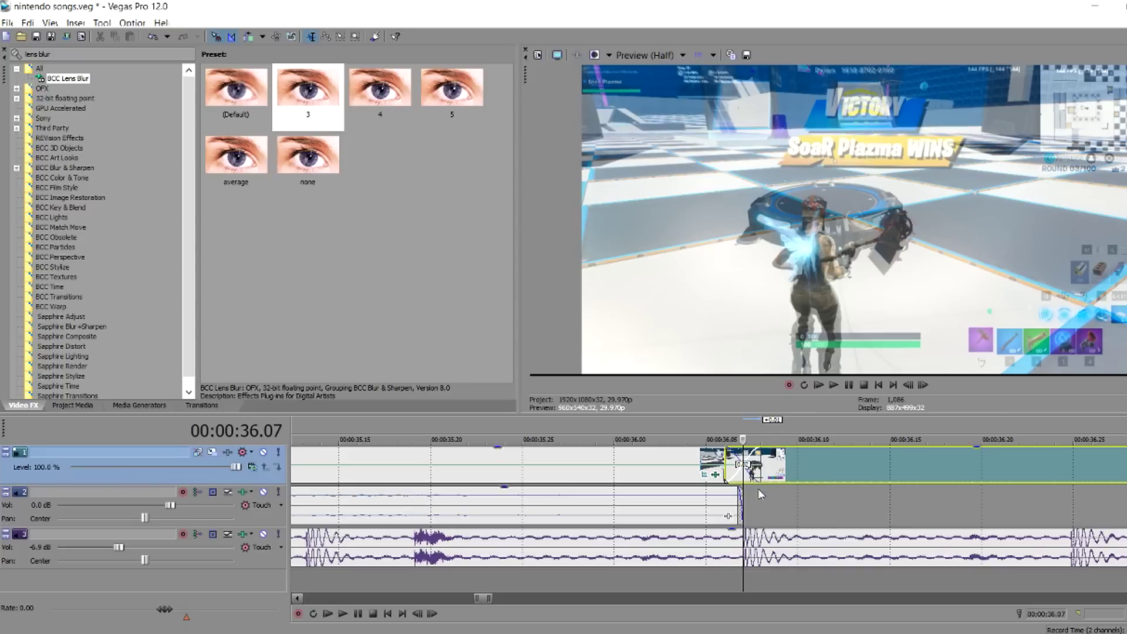
click(740, 553)
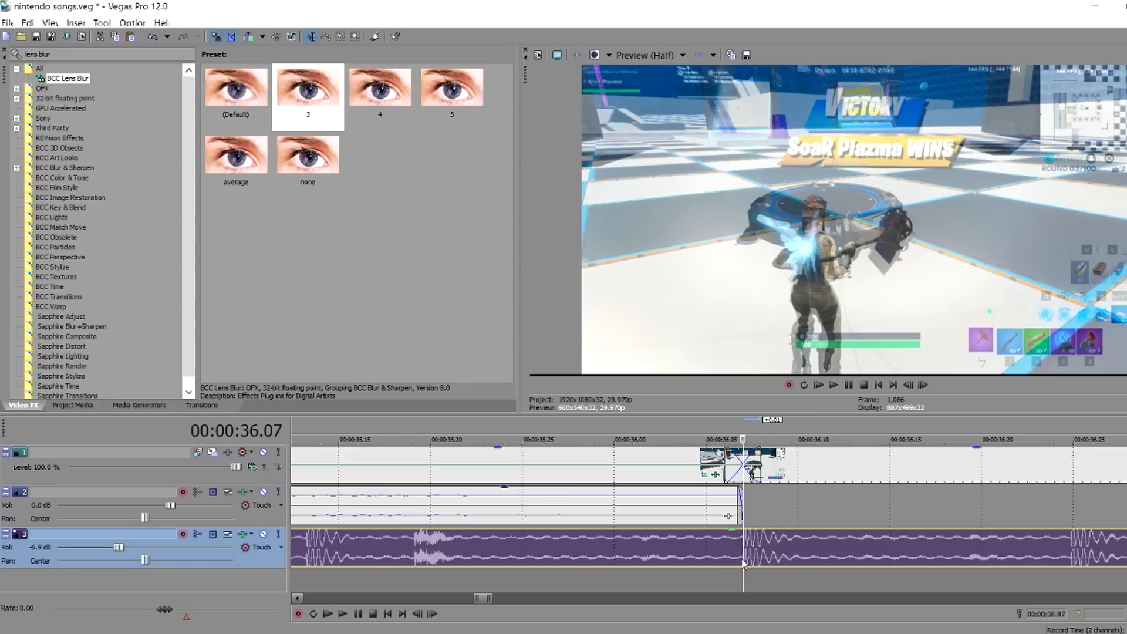
Keyframe the outgoing clip's Pan/Crop at its end, shrinking the frame to about 471.6 by 265.3 for a strong zoom-in
click(705, 474)
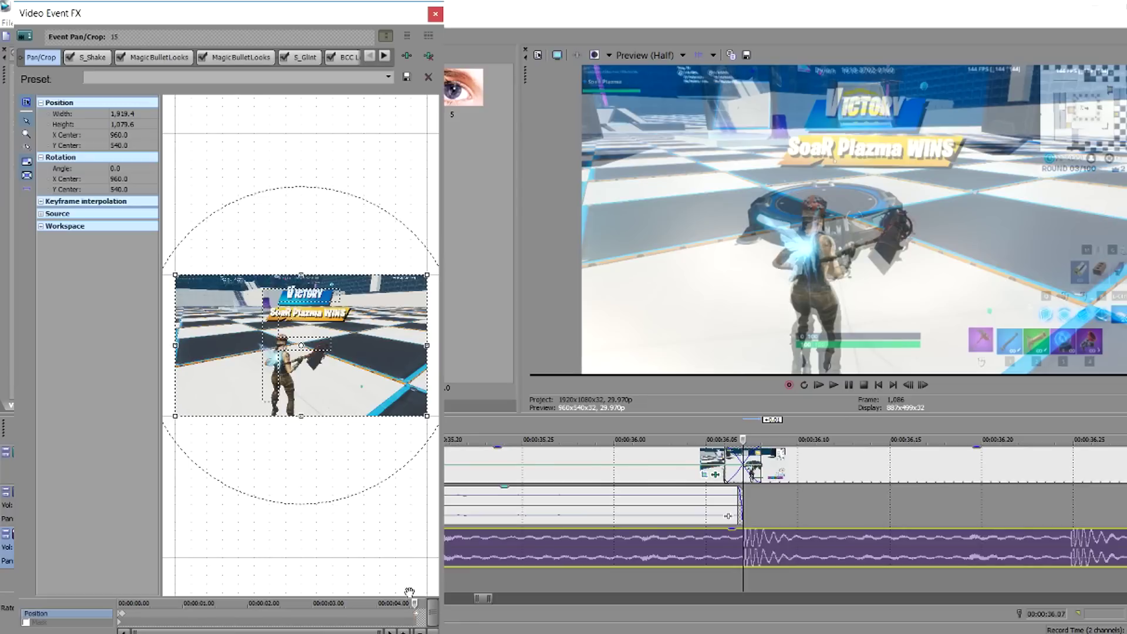
click(420, 617)
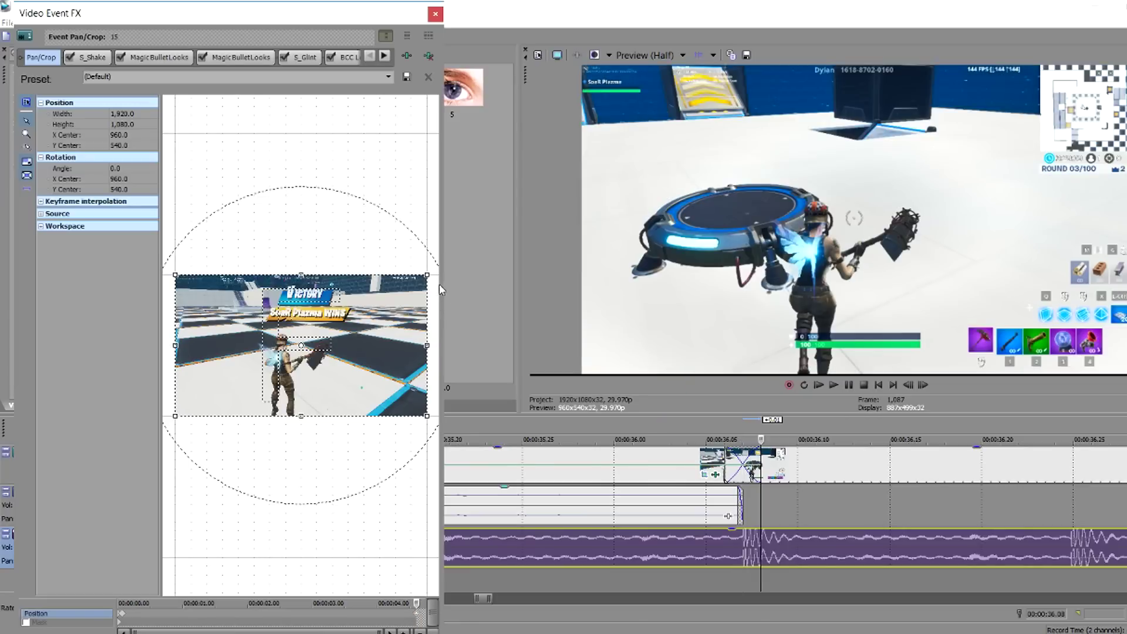
drag(429, 271, 341, 300)
click(909, 386)
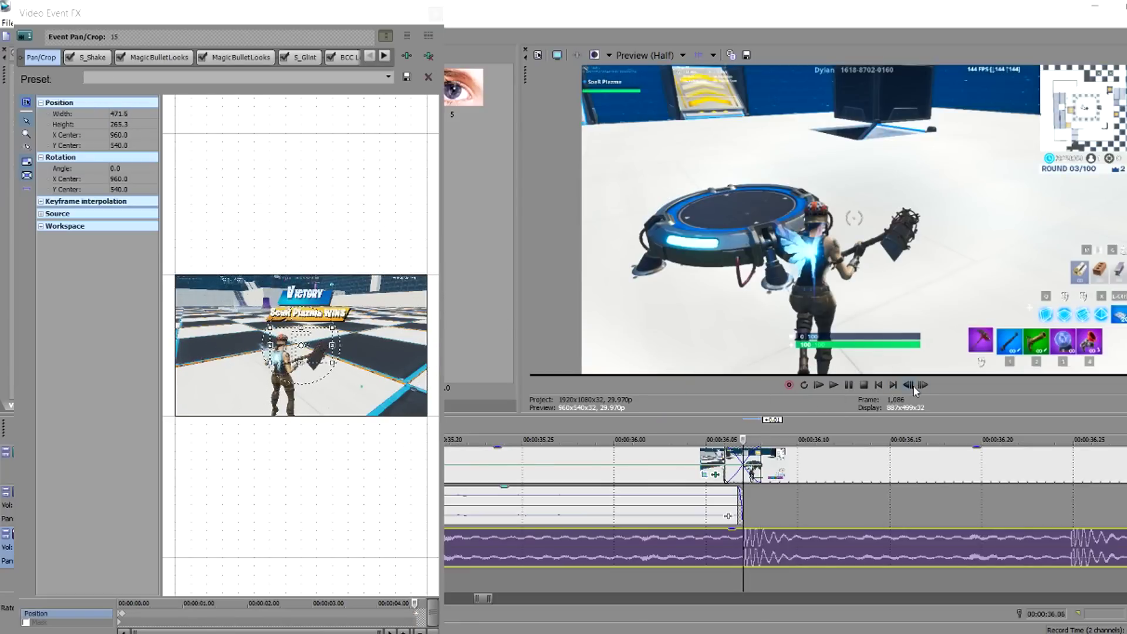
click(909, 386)
click(909, 385)
right_click(404, 343)
click(420, 351)
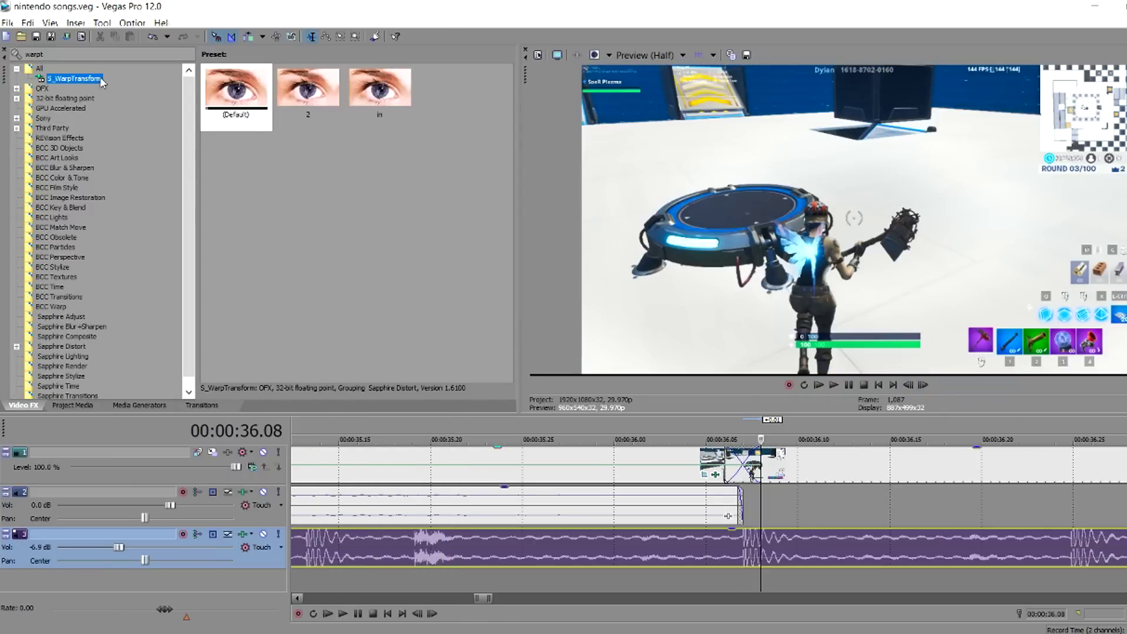
Apply S_WarpTransform preset 2 to the incoming clip after the crossfade and animate Z Dist to 1 a few frames in
drag(307, 91, 782, 468)
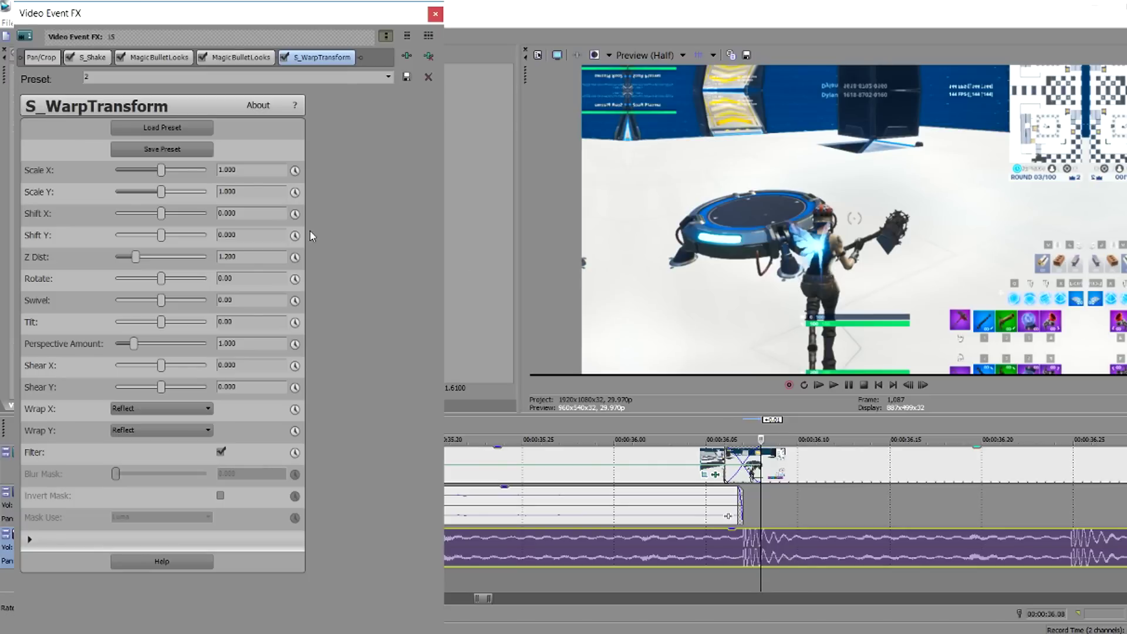
click(294, 257)
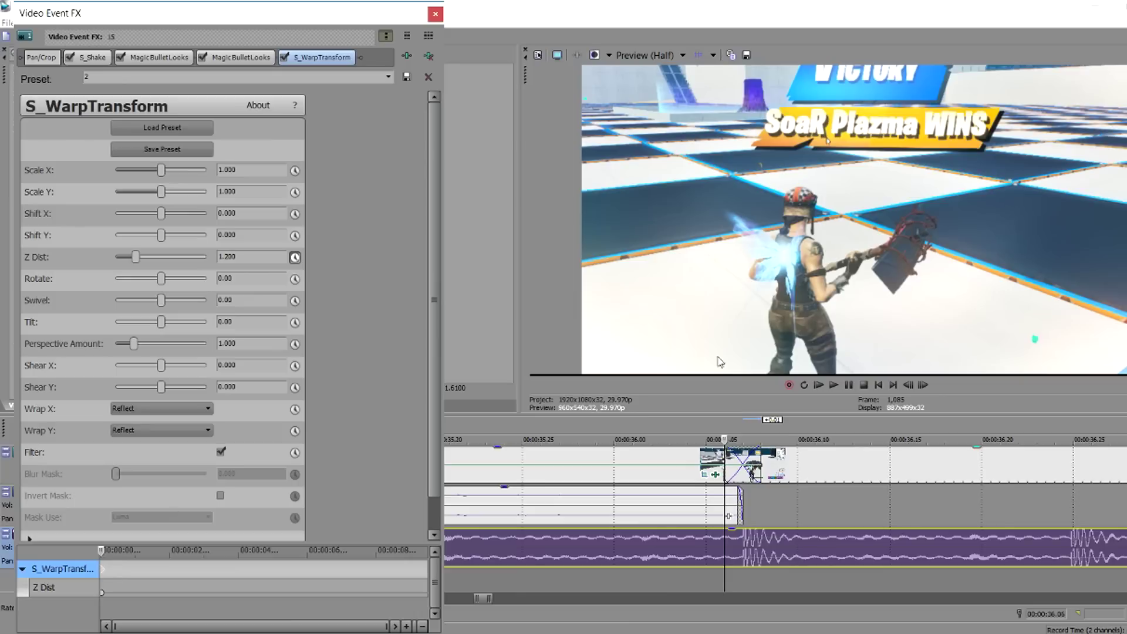
click(923, 385)
click(922, 385)
click(922, 385)
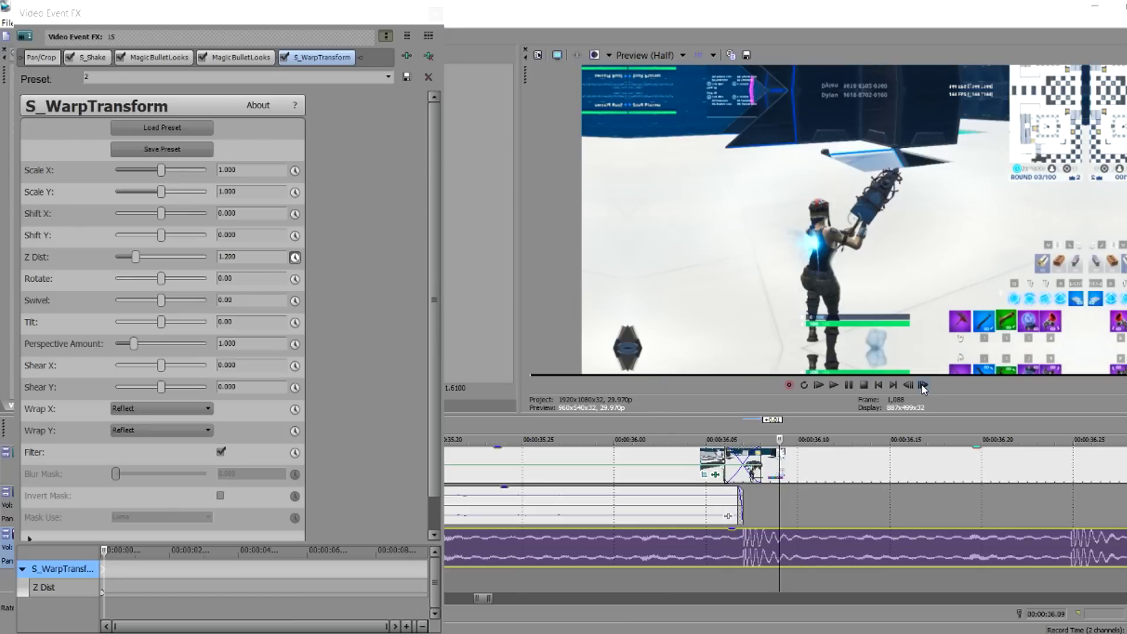
click(923, 385)
click(230, 256)
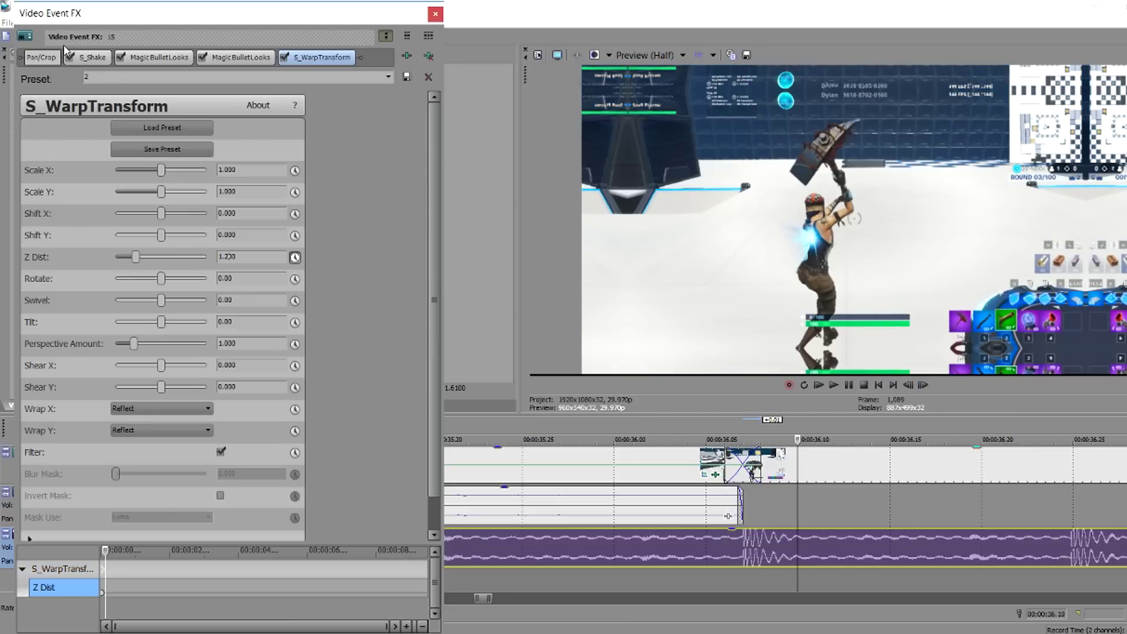
double_click(227, 257)
text(1)
key(Return)
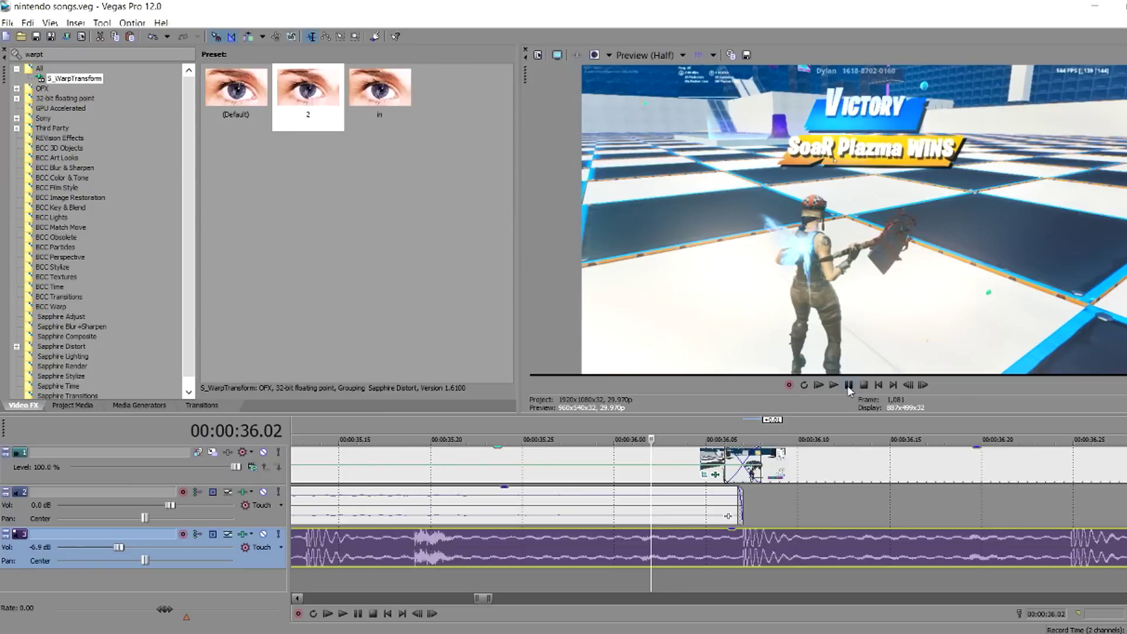
Play back the transition around 00:00:36.07 to check the zoom and warp effect
key(space)
click(848, 385)
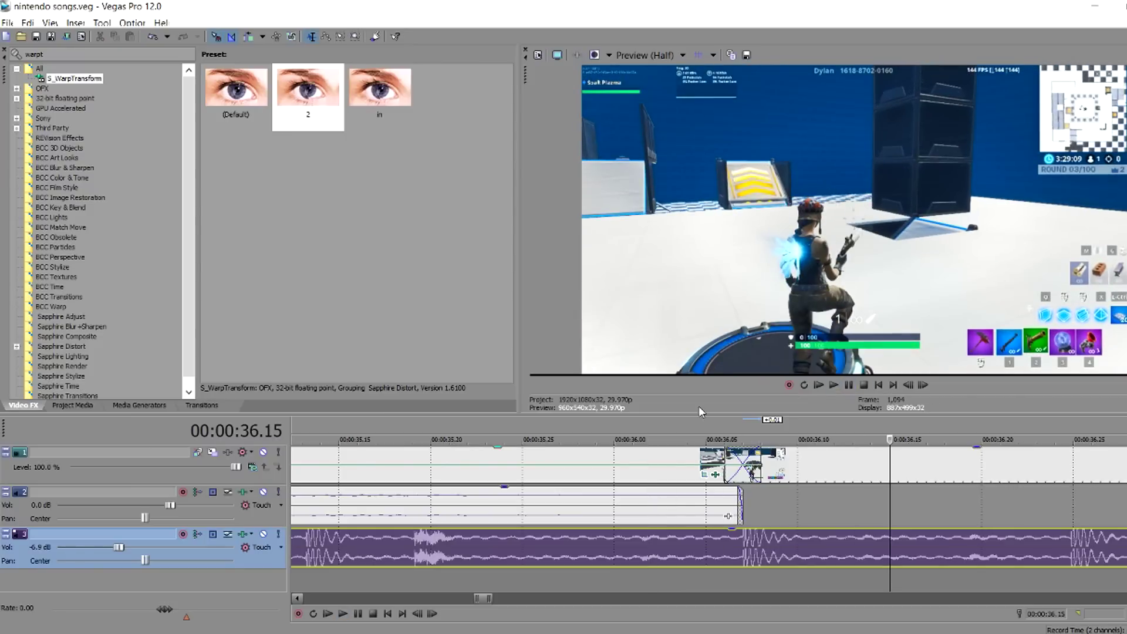
click(686, 432)
click(835, 465)
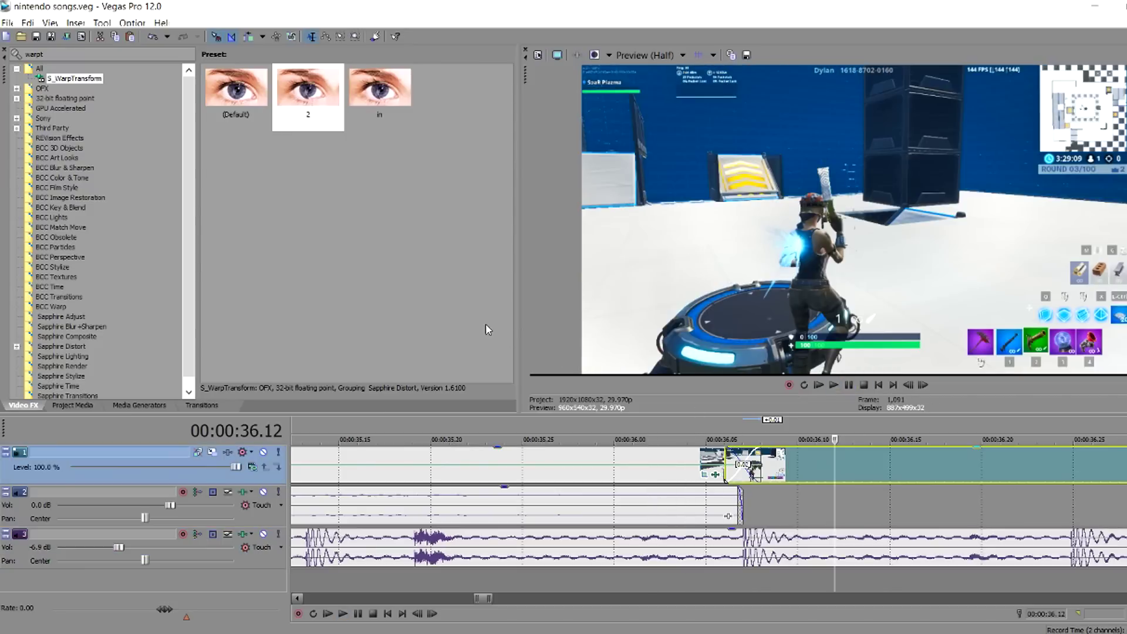
click(651, 433)
click(924, 385)
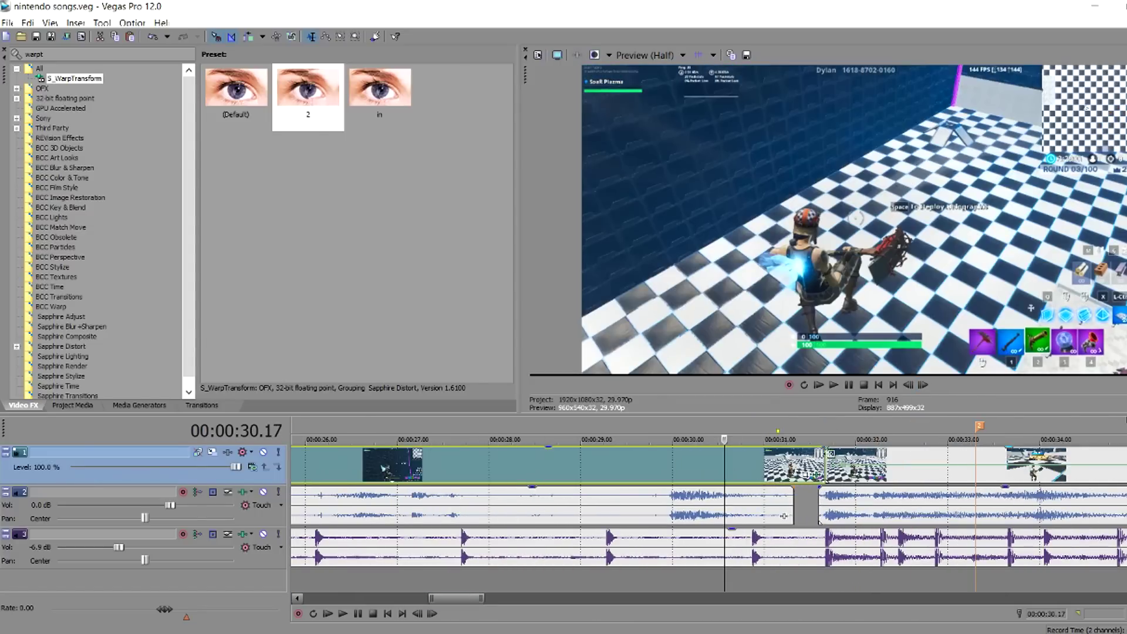
Add a fade-out to the clip before the 00:00:31.20 split and trim its end slightly earlier
drag(825, 447, 785, 441)
click(758, 464)
drag(823, 474, 817, 474)
Play back and step frame by frame through the faded cut around 00:00:31.20
key(space)
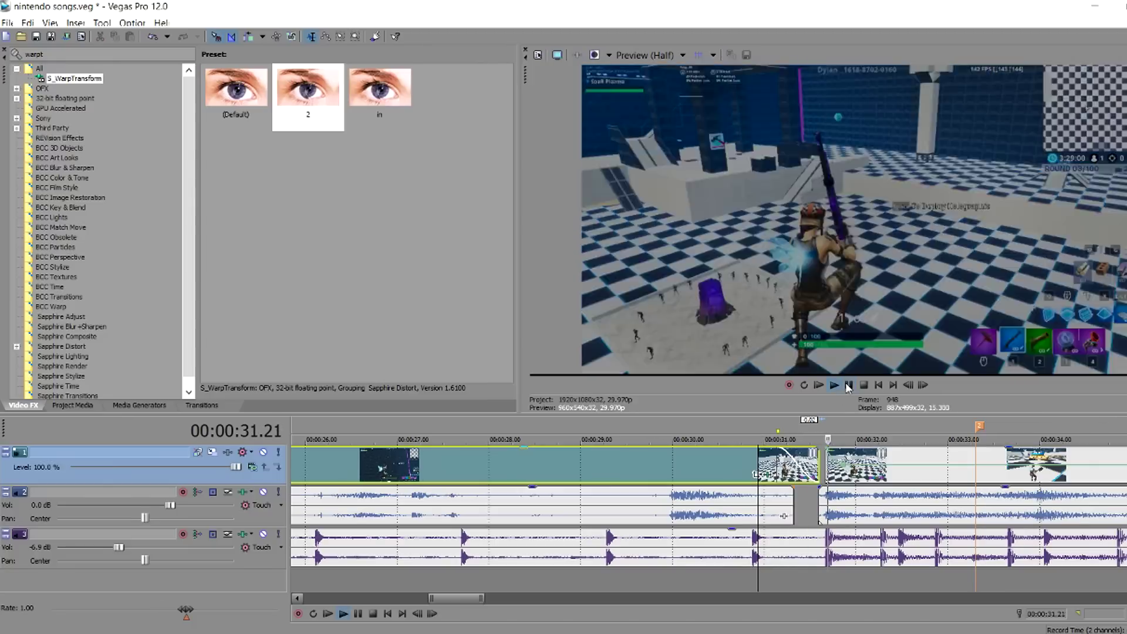
click(848, 385)
click(826, 433)
click(910, 385)
click(927, 385)
click(928, 385)
click(925, 385)
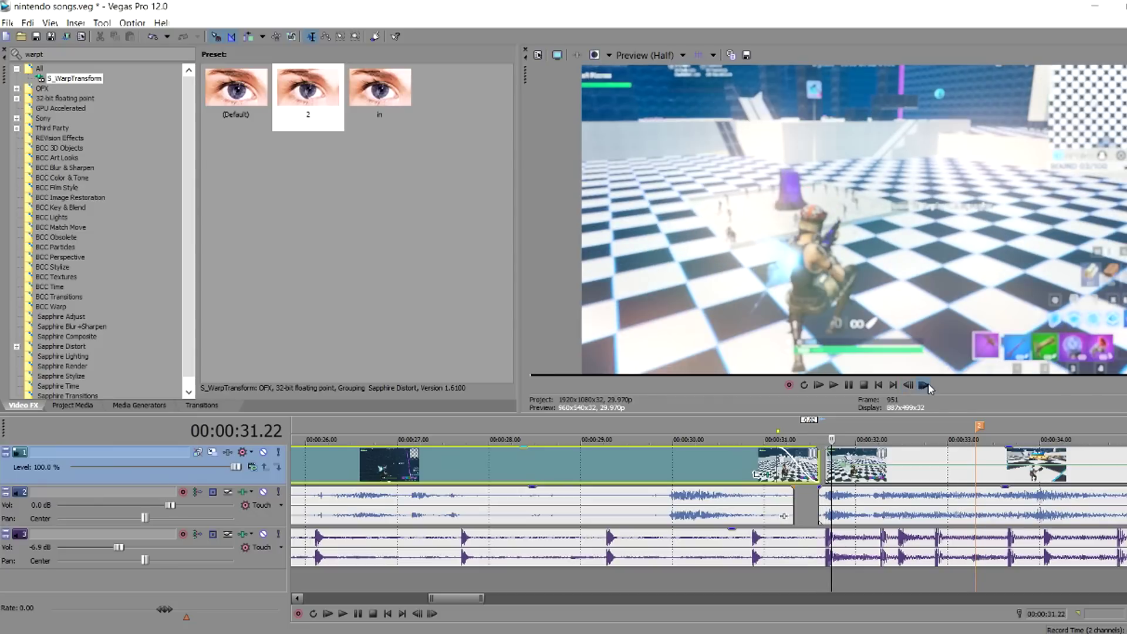
click(703, 432)
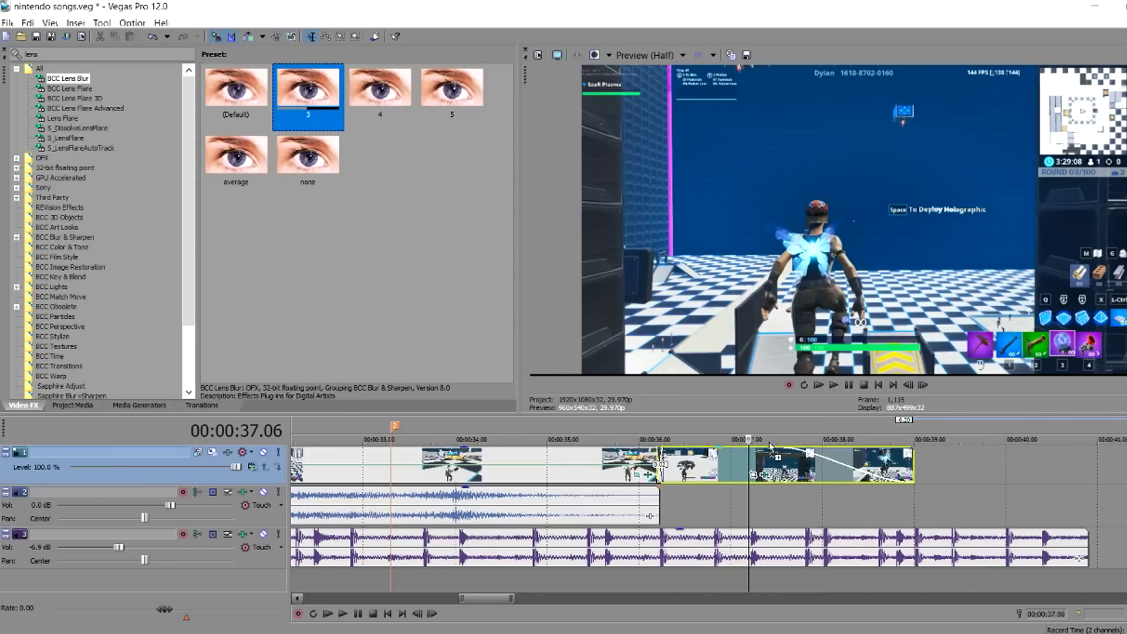
Apply BCC Lens Blur preset 3 to the last gameplay clip and keyframe Iris Scale to 4.00 at its end
drag(769, 442, 759, 453)
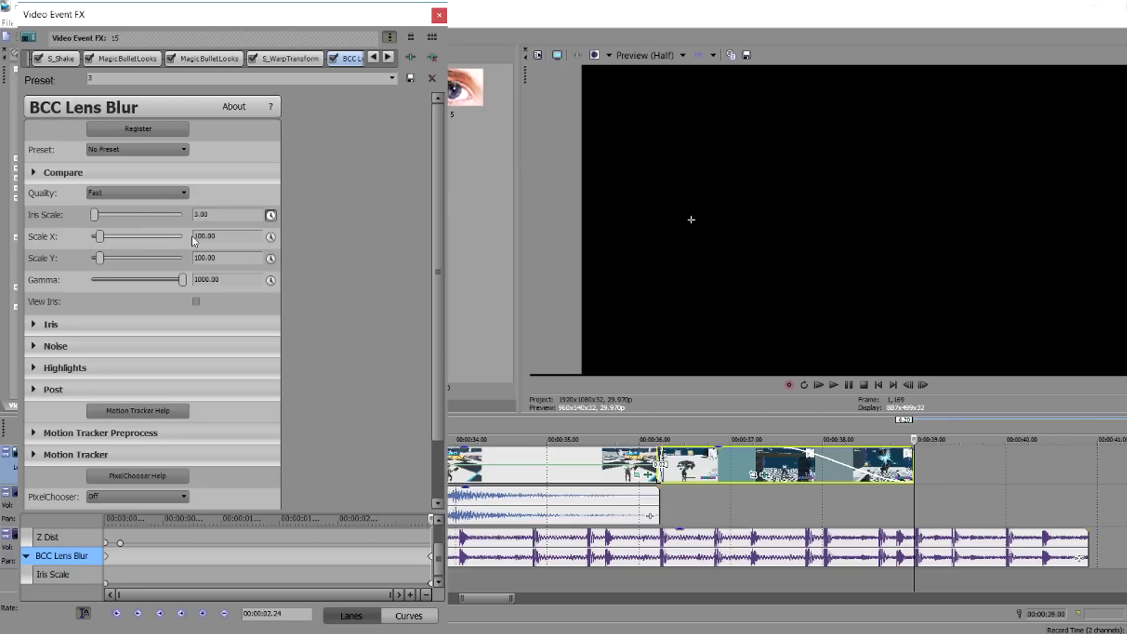
click(198, 213)
double_click(197, 214)
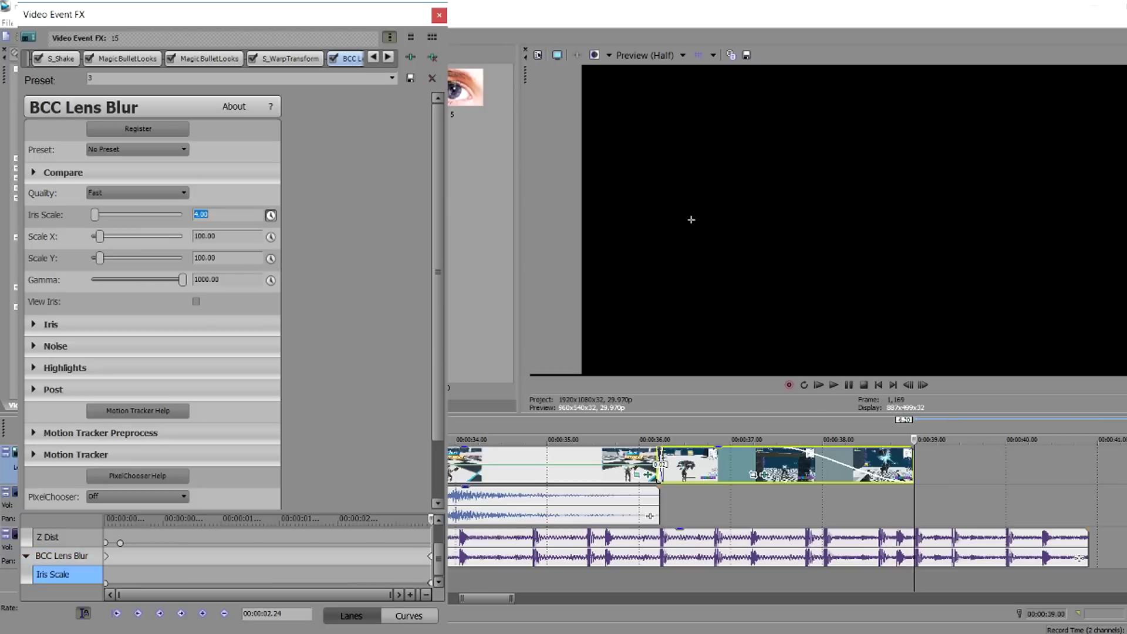
Add a BCC Lens Blur keyframe at 00:00:37.14 in the last clip and set its Iris Scale to 0
click(775, 466)
click(202, 614)
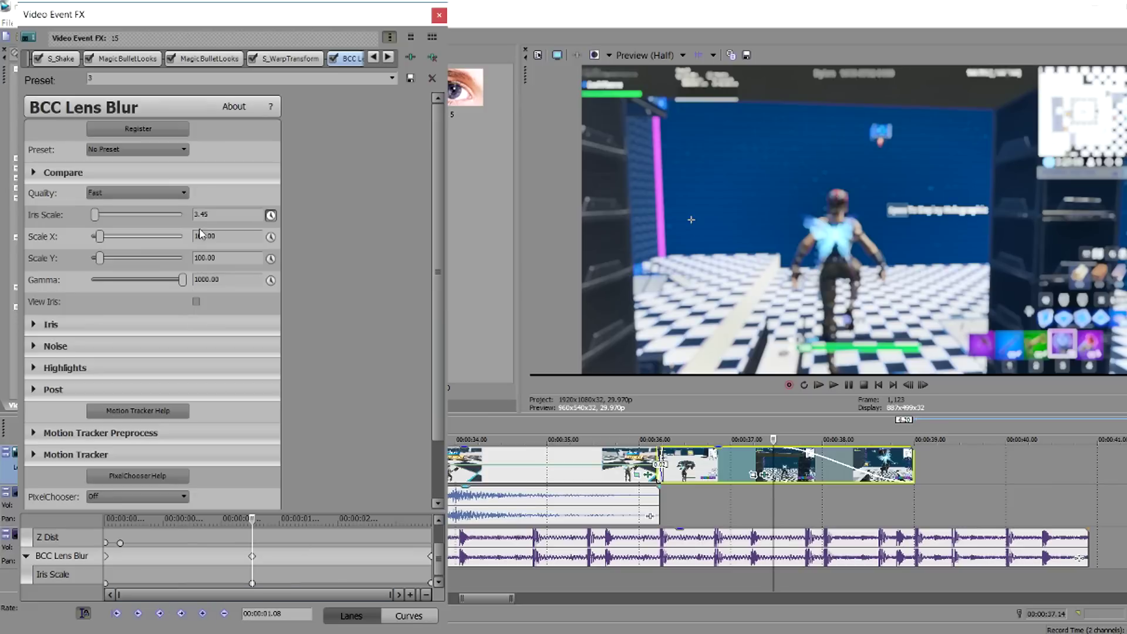
double_click(213, 215)
text(0000)
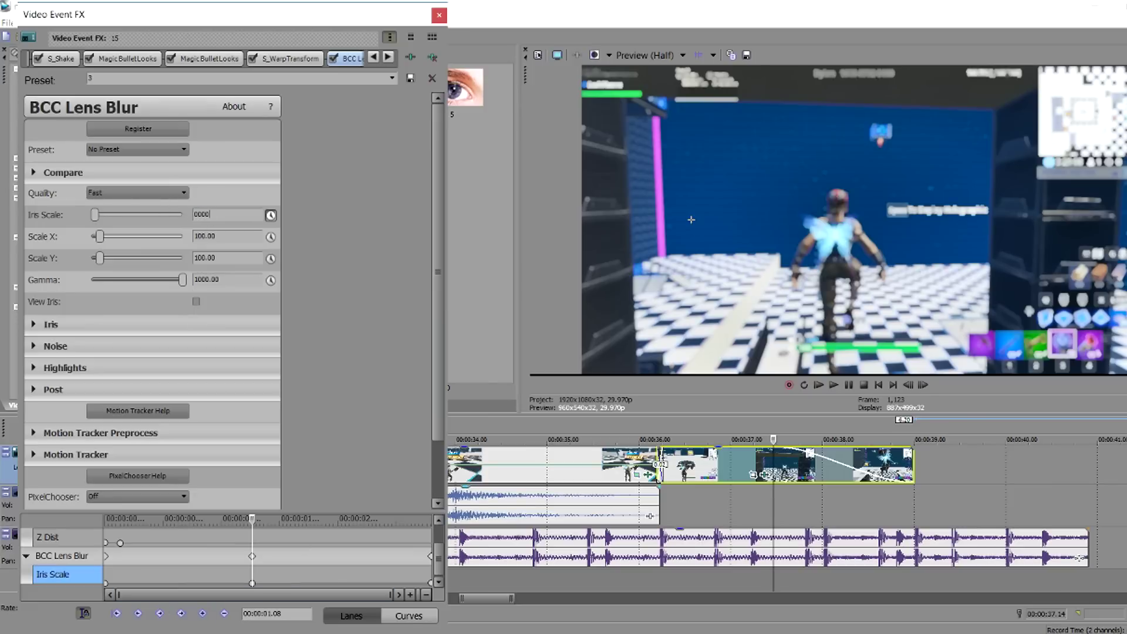
click(923, 389)
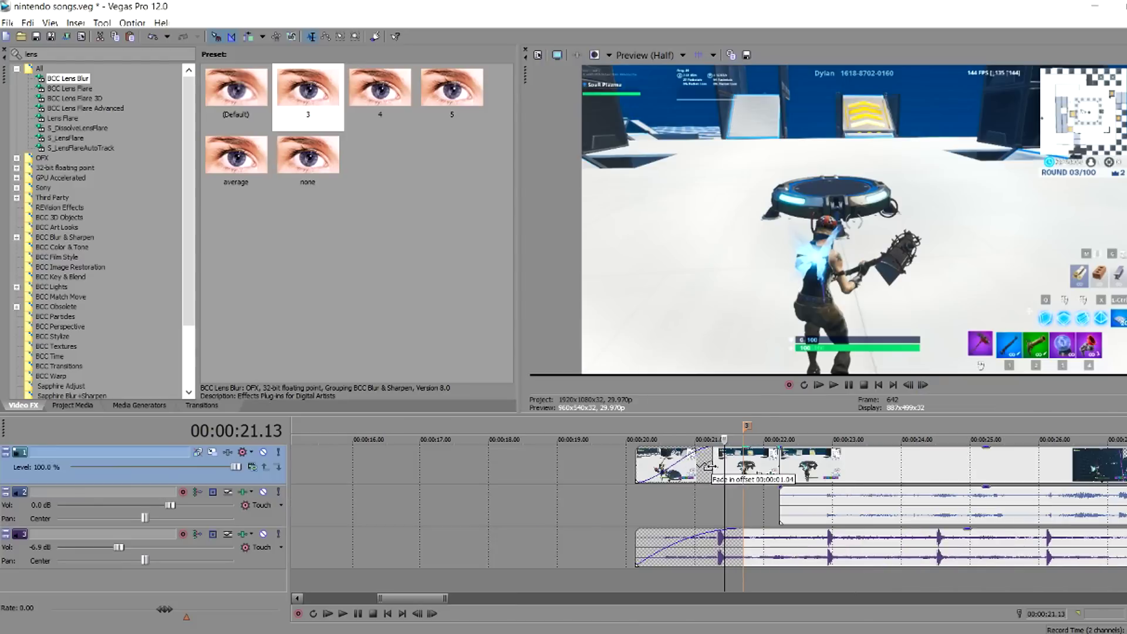
Apply BCC Lens Blur preset 3 to the short clip at 00:00:21.13 and animate Iris Scale down to its minimum
drag(757, 452, 721, 453)
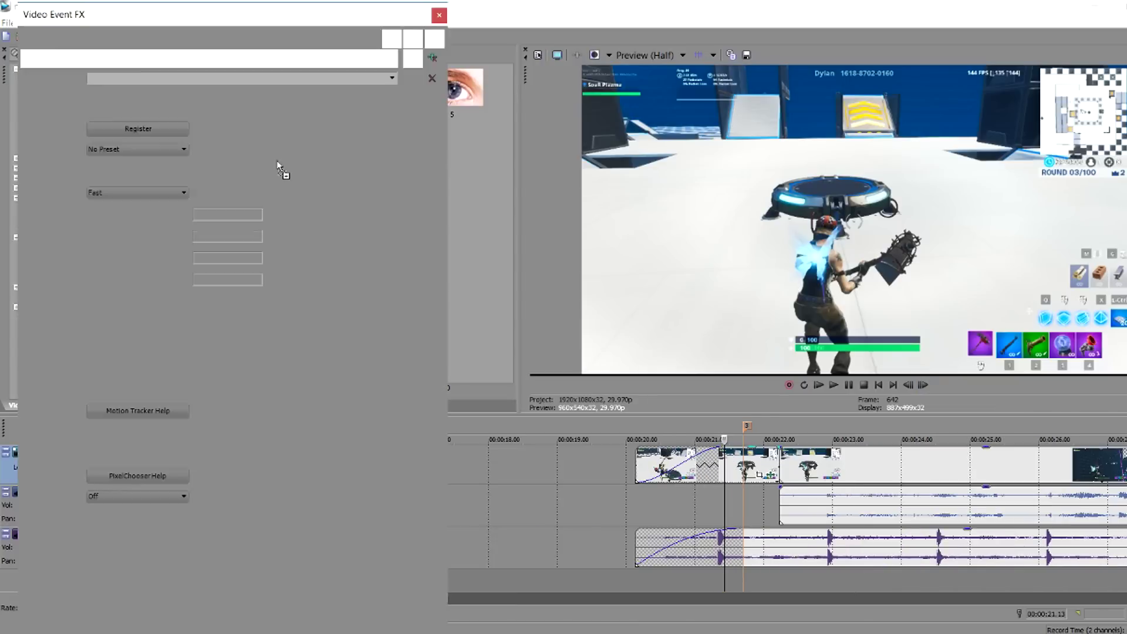
click(273, 215)
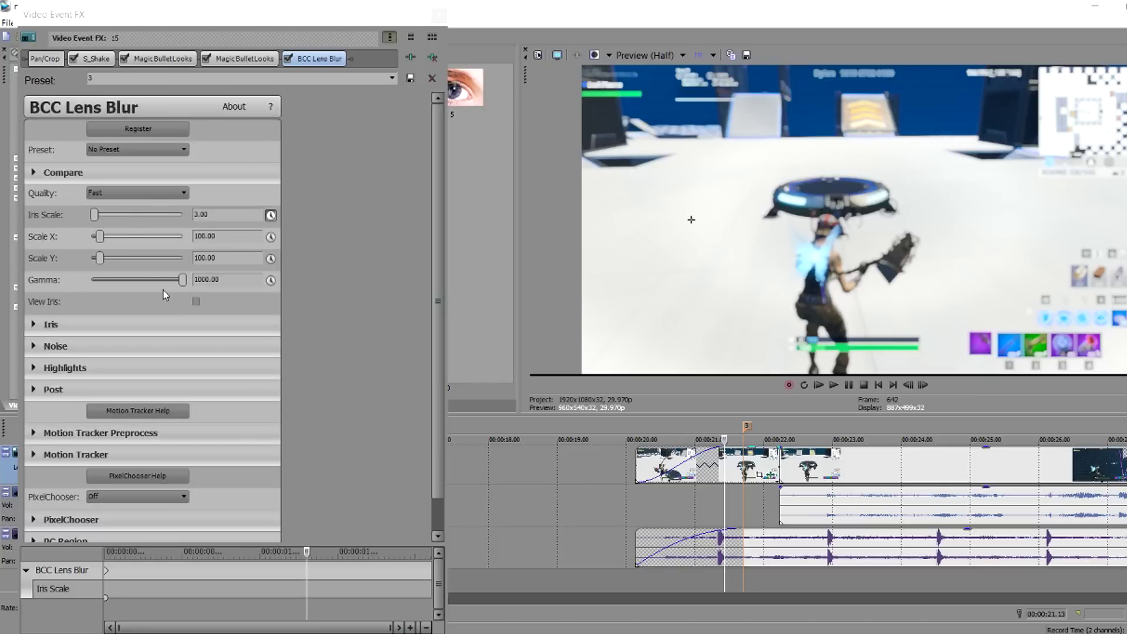
drag(95, 215, 88, 215)
click(437, 21)
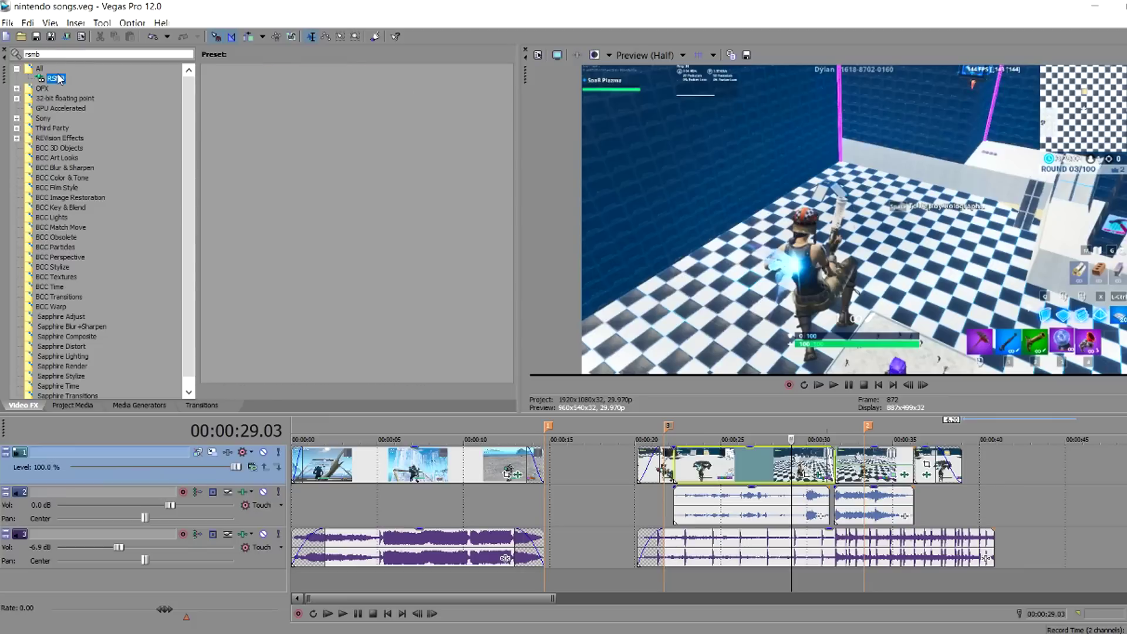
Apply the RSMB "my settings" preset as a track effect to the gameplay video track
drag(311, 97, 997, 470)
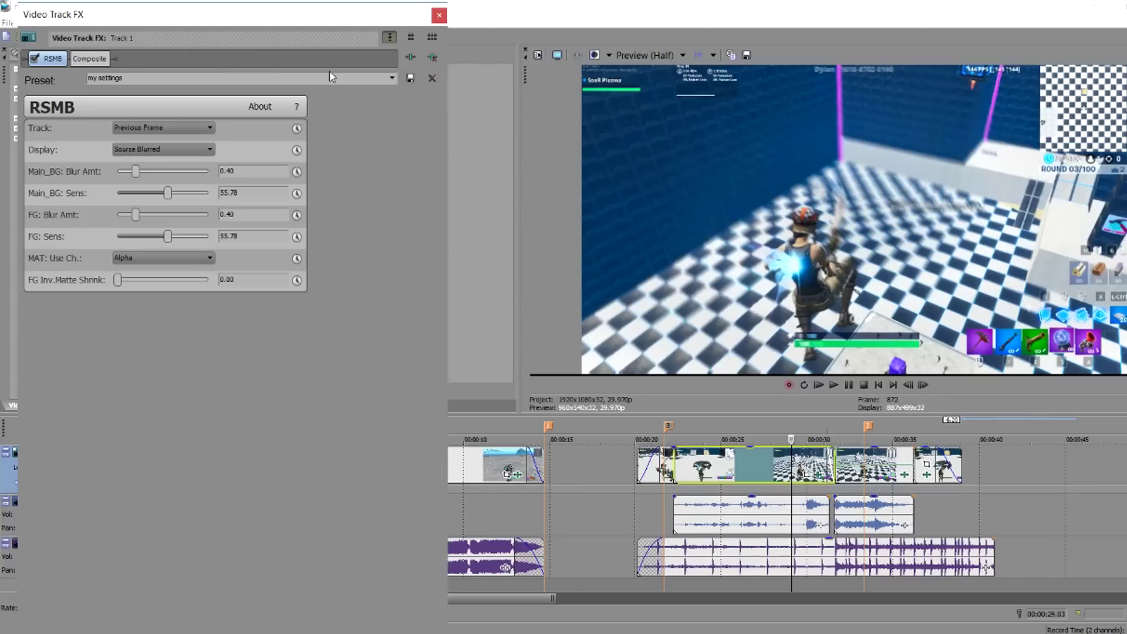
click(439, 15)
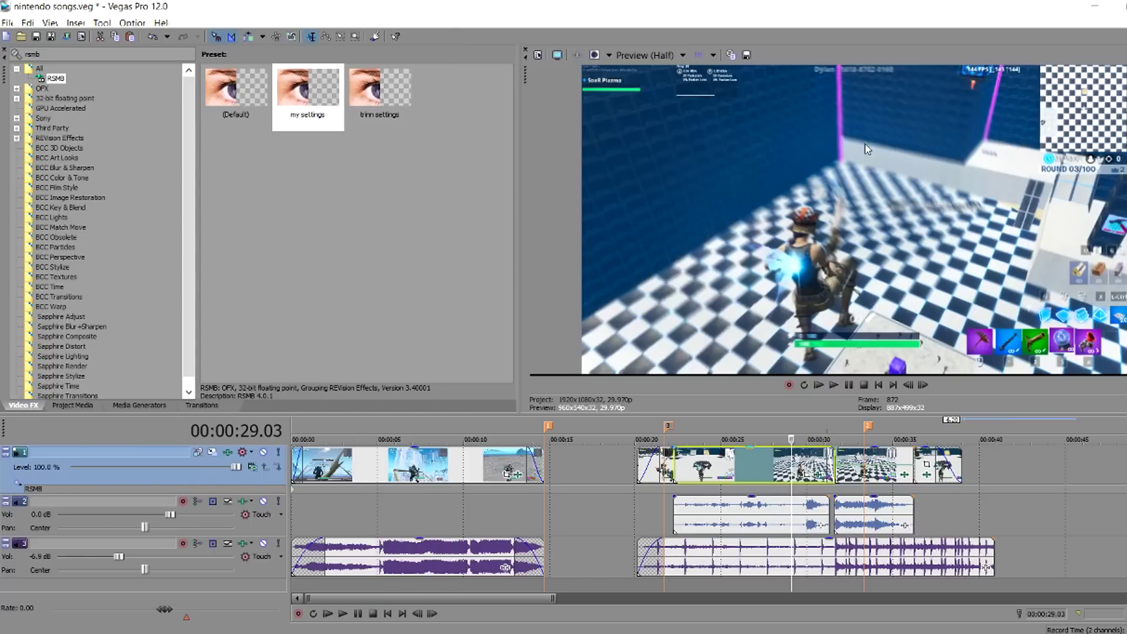
click(664, 467)
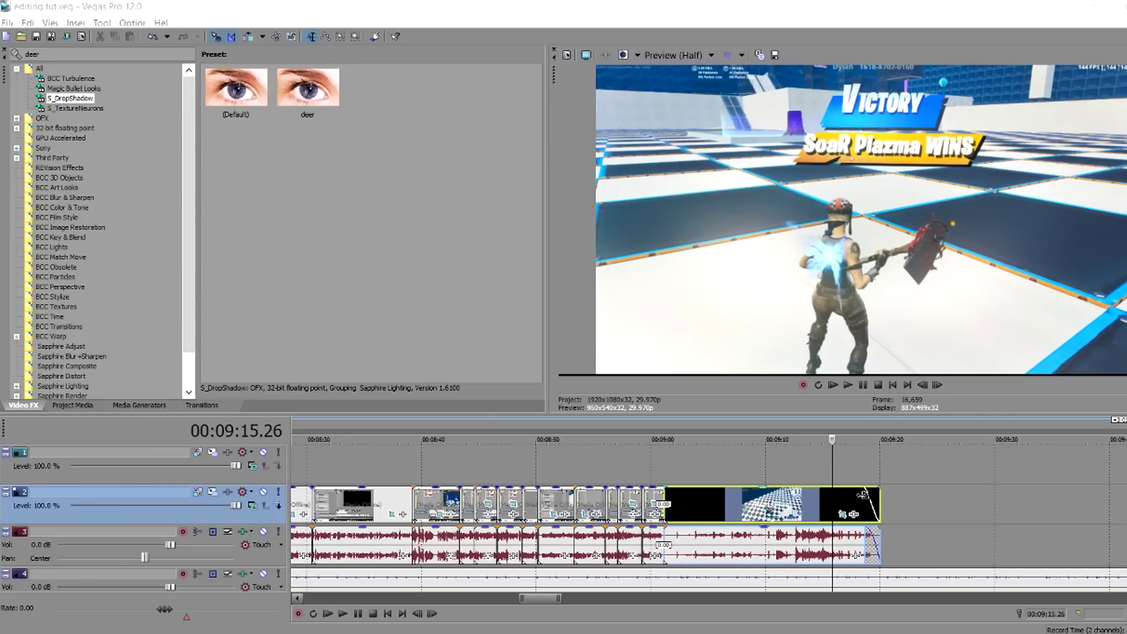
In the editing tut.veg project, examine the last clip's Pan/Crop position keyframes up close and play through them
click(845, 514)
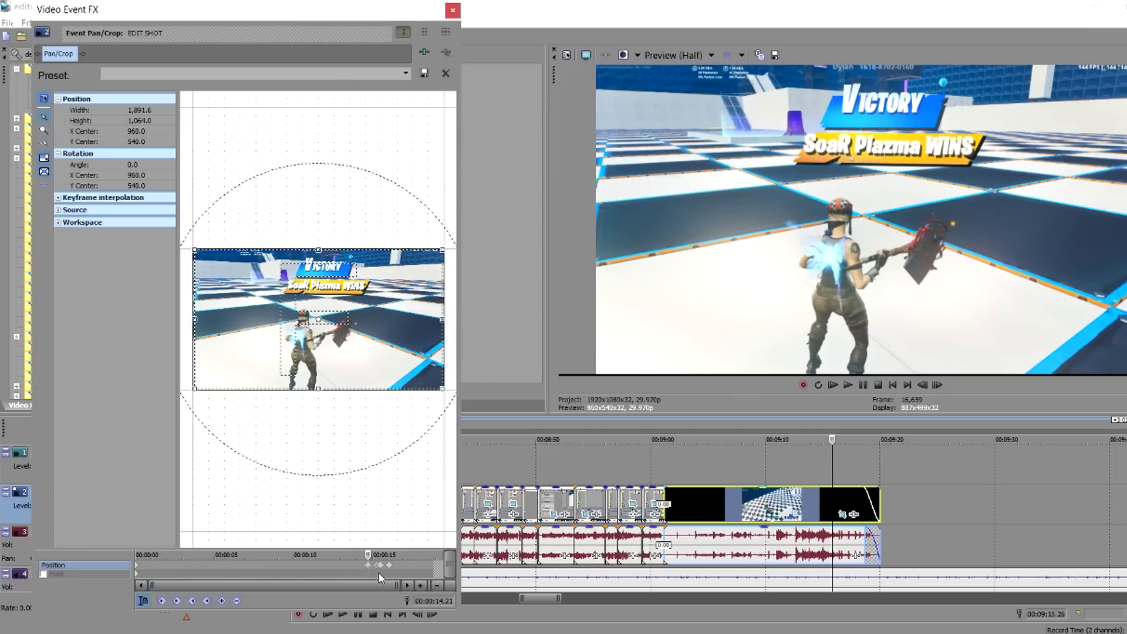
click(344, 566)
click(368, 565)
click(421, 585)
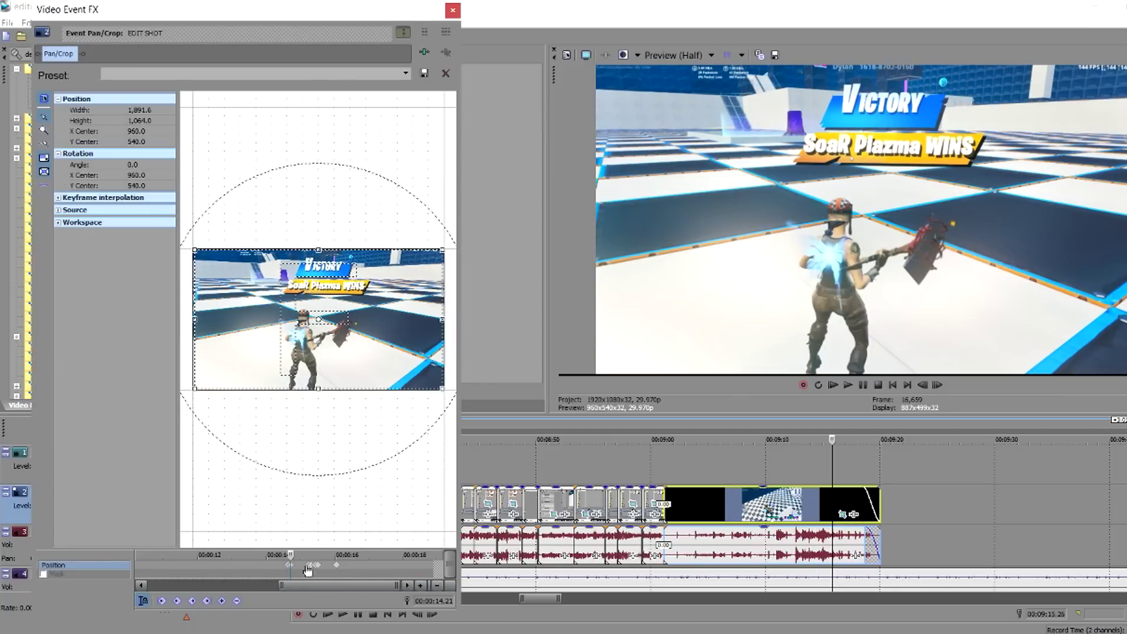
click(420, 585)
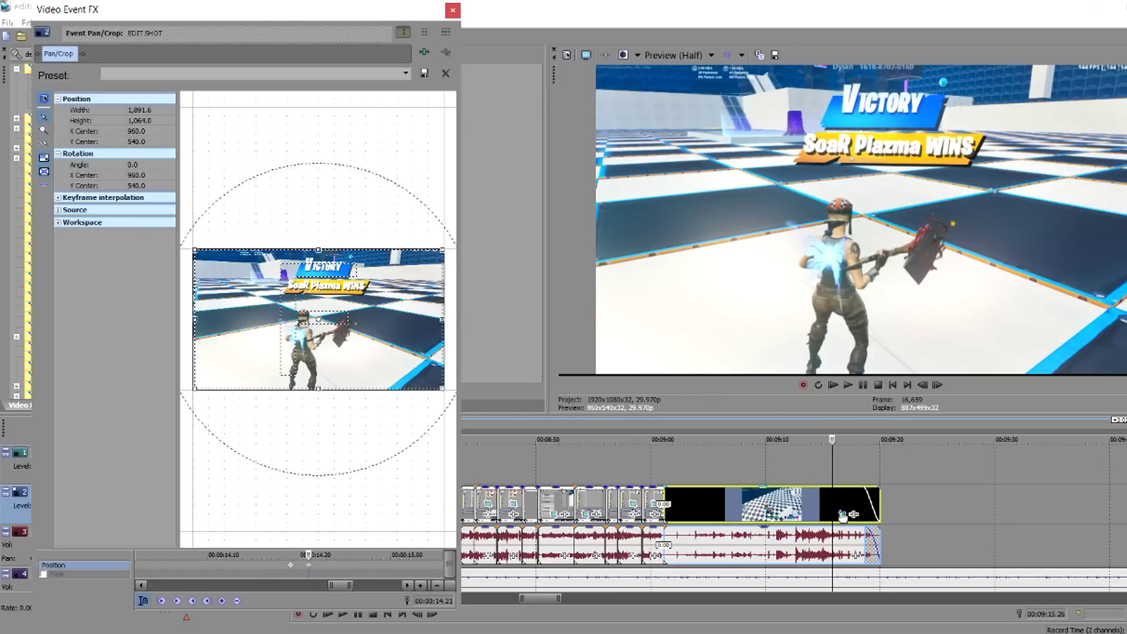
click(841, 510)
key(space)
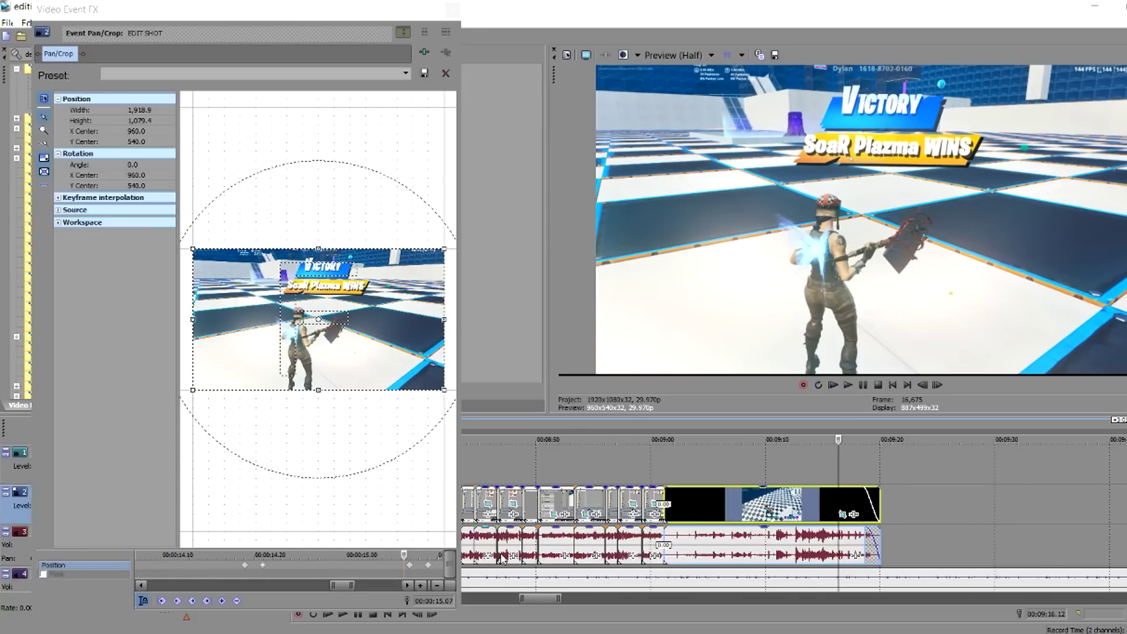